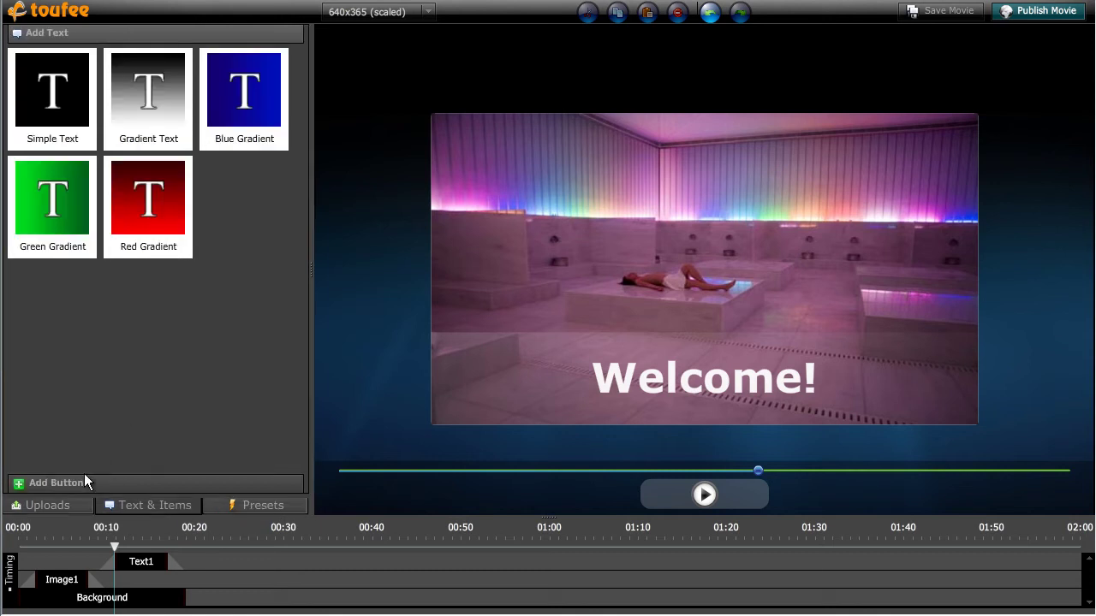
Place a Transparent-skin button, Button1, in the middle of the video.
click(84, 482)
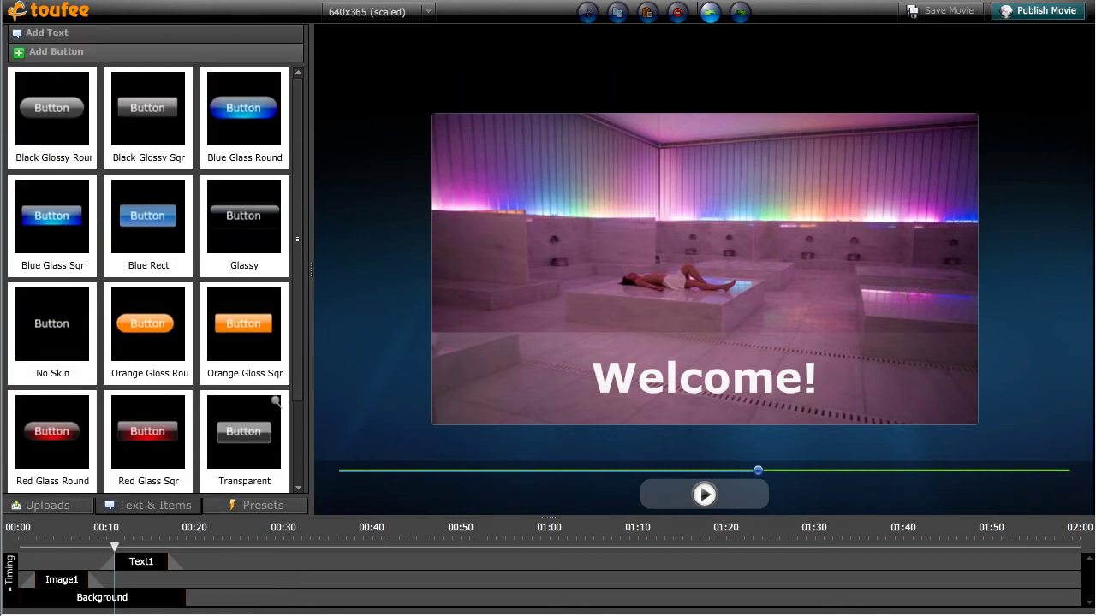
drag(244, 433, 644, 271)
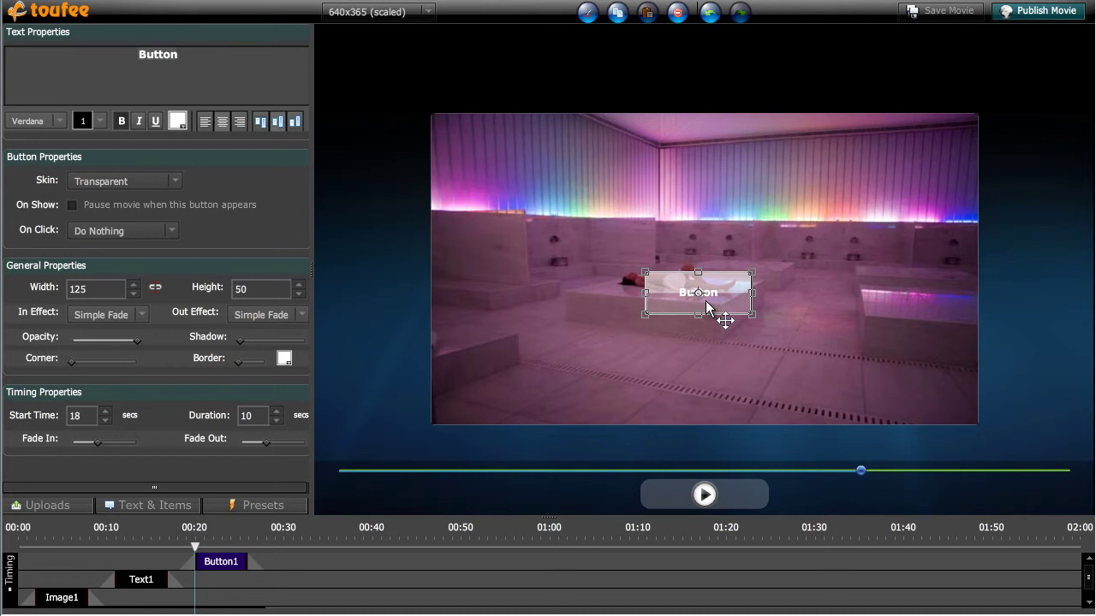
Move the button to the video's top-right corner and relabel it 'Skip'.
click(126, 233)
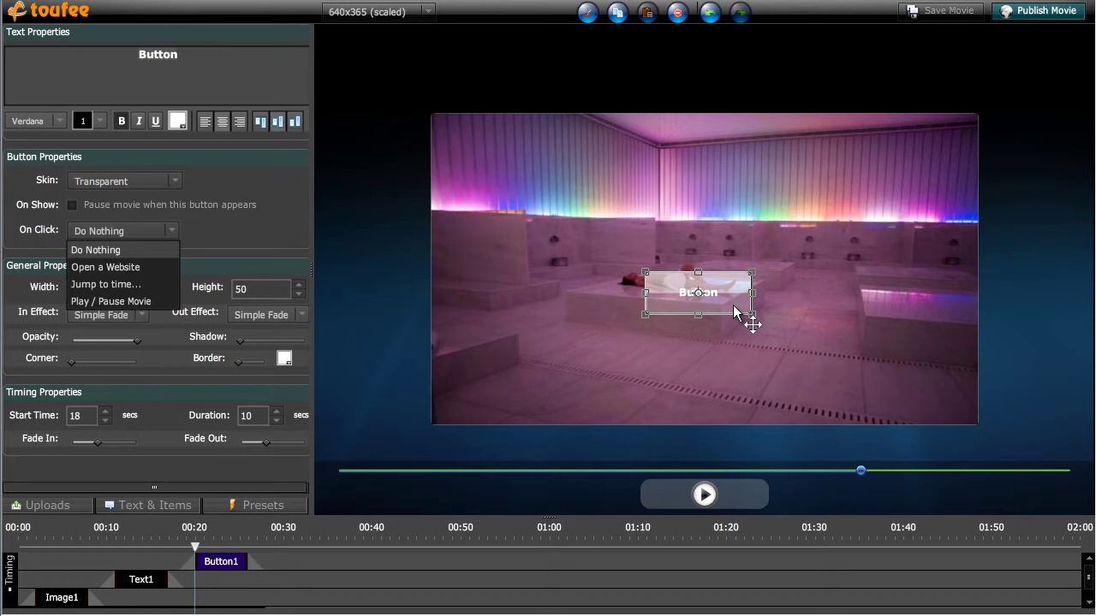
drag(733, 306, 935, 165)
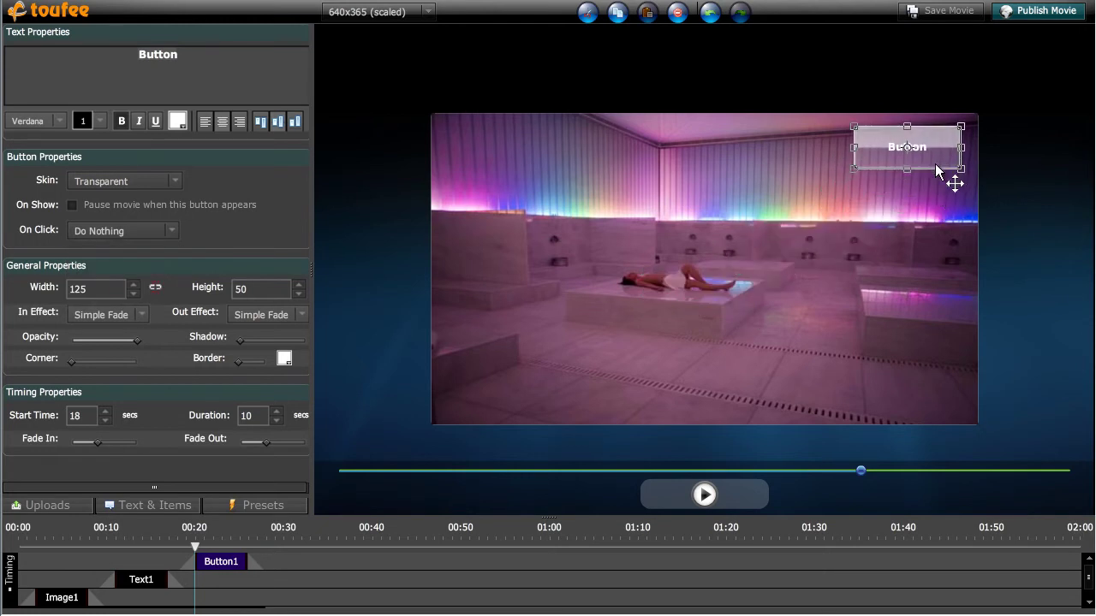
double_click(171, 54)
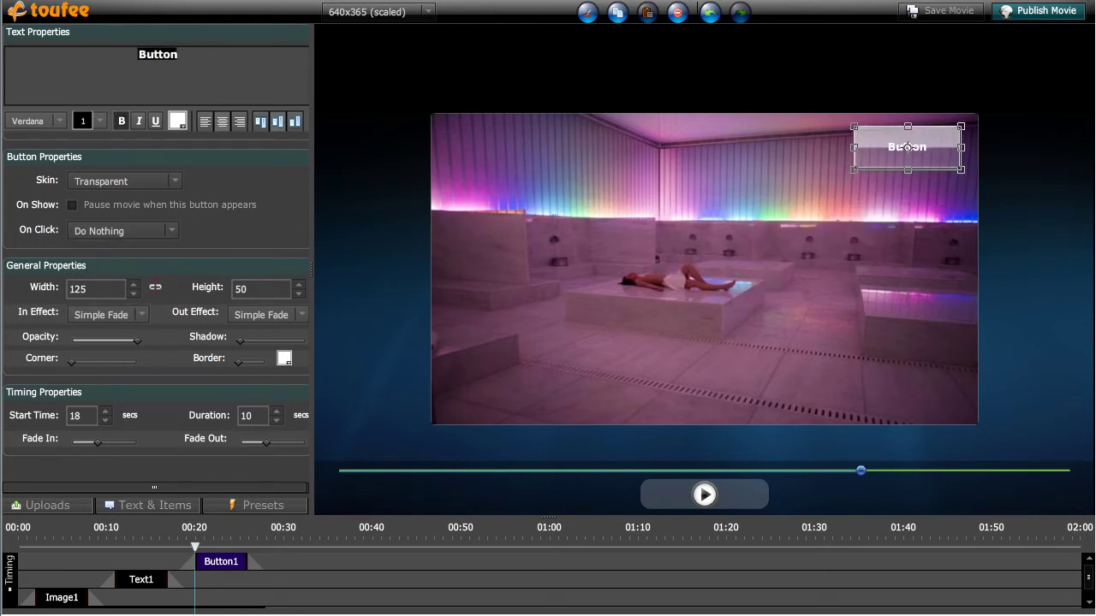
text(Skip)
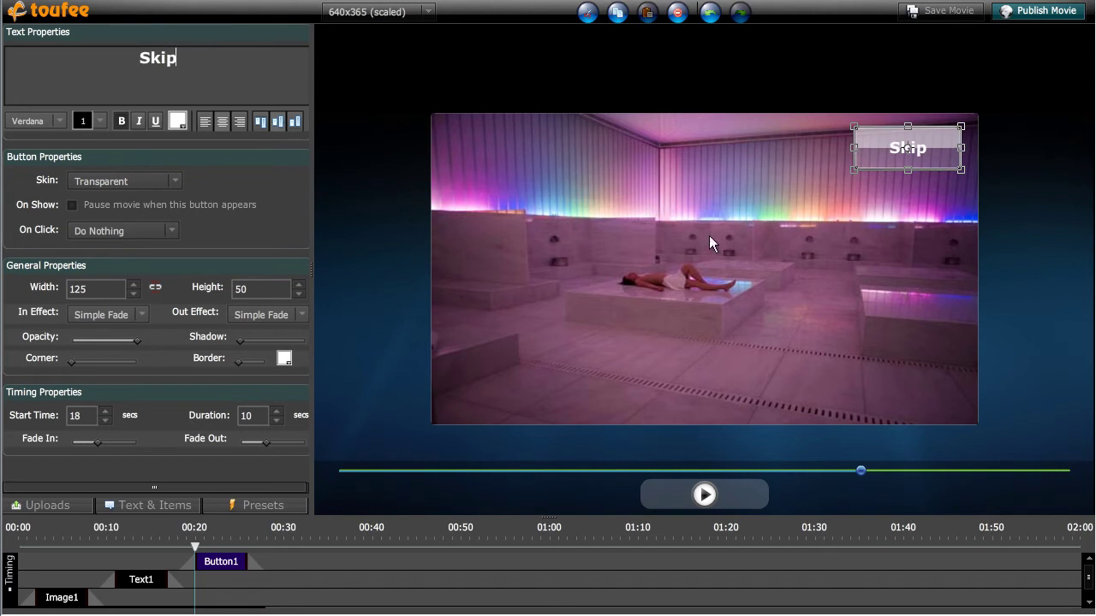
click(140, 229)
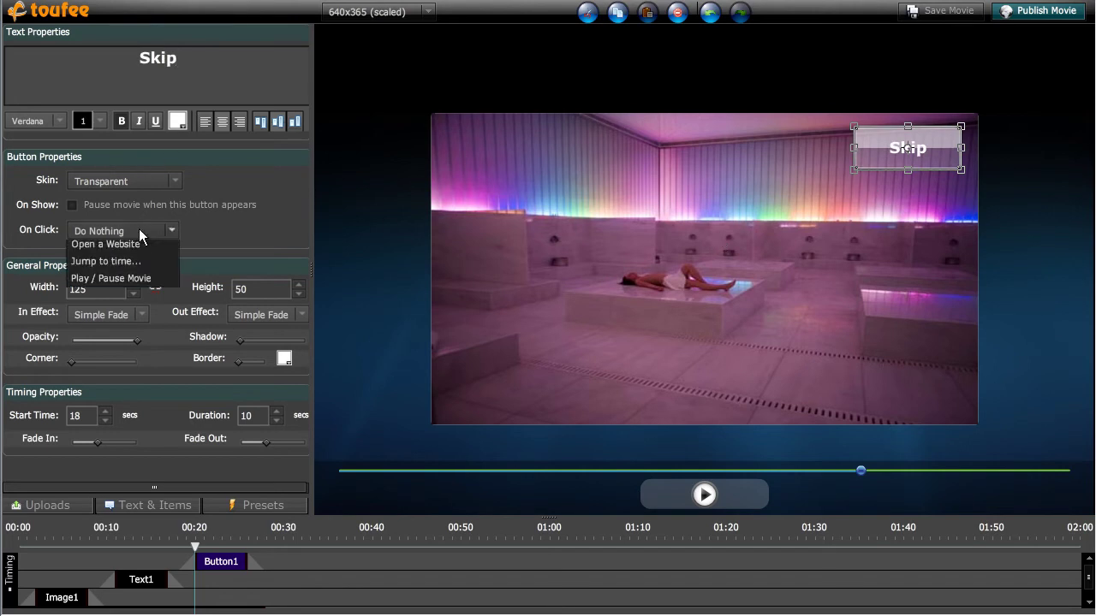
click(117, 269)
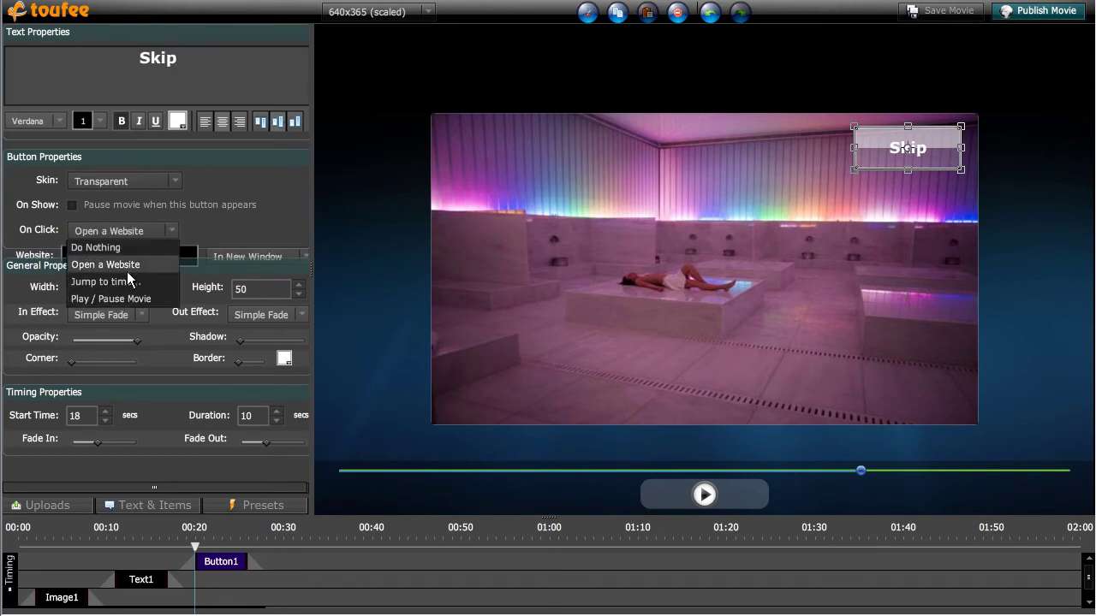
text(google.com)
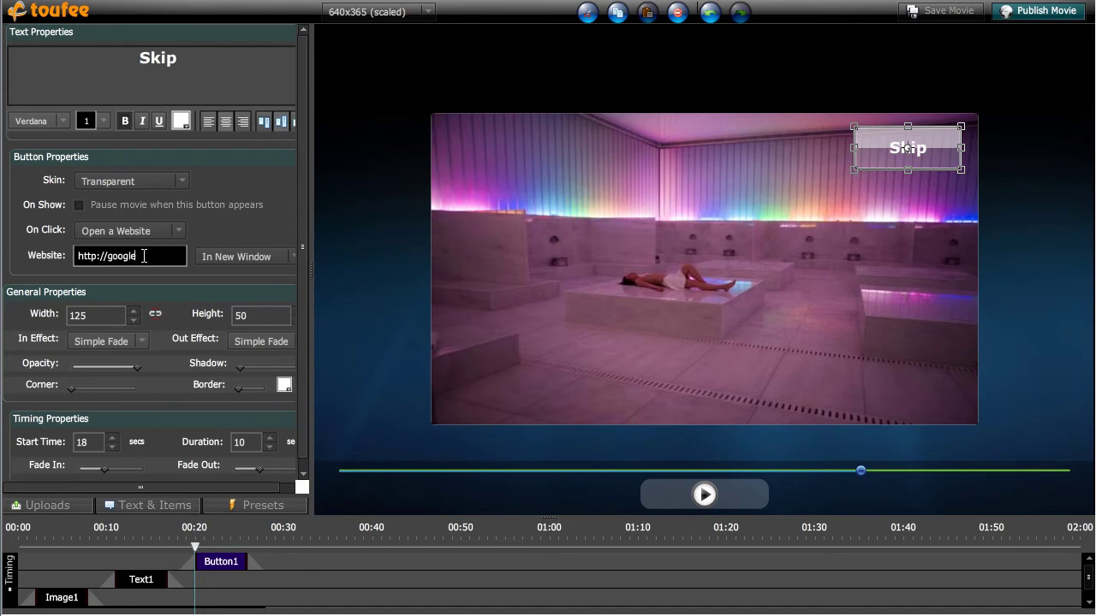
click(225, 261)
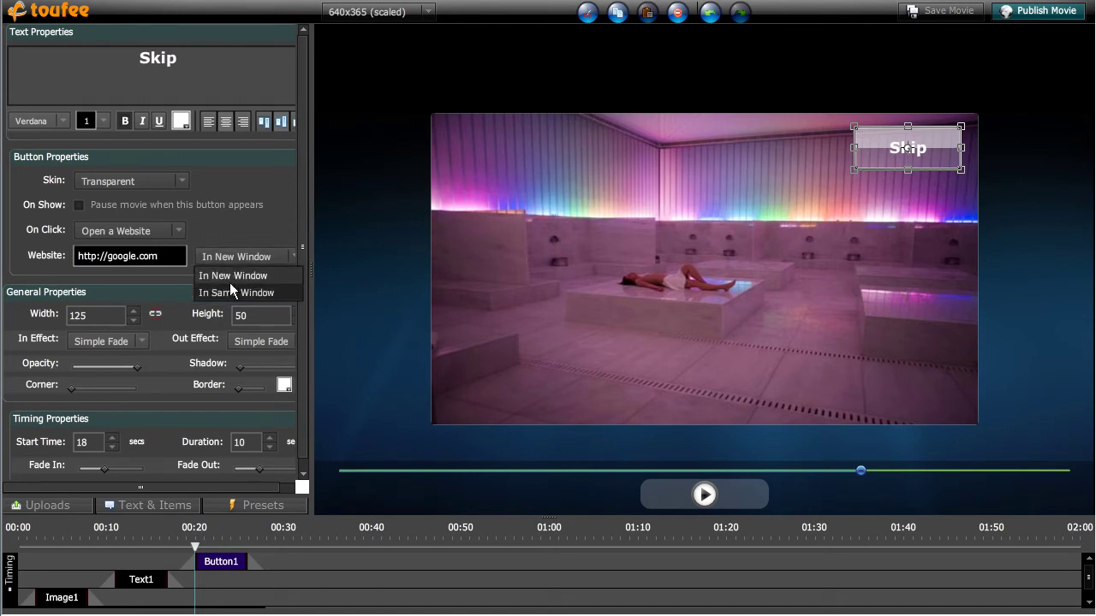
click(232, 290)
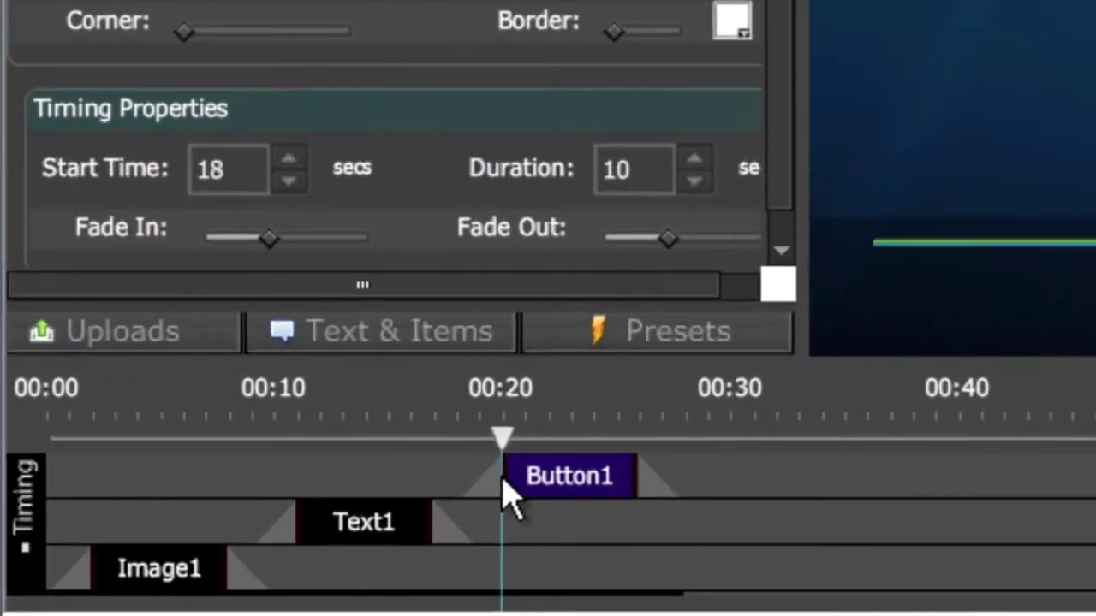
Stretch Button1 on the timeline to start at 1 sec, then publish a test and follow Skip to Google.
drag(503, 483, 118, 473)
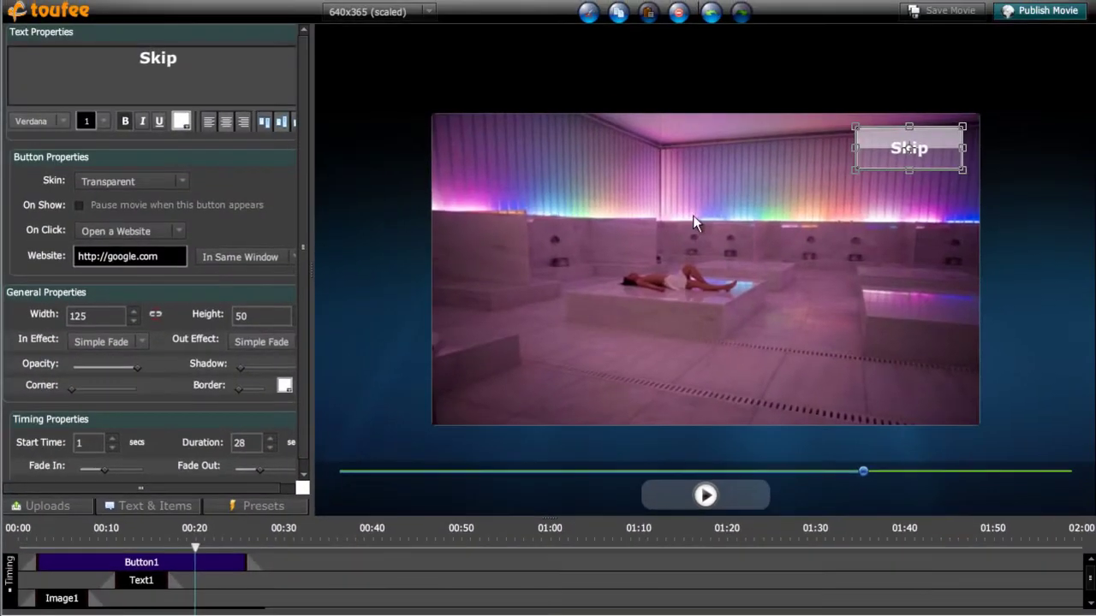
click(1042, 10)
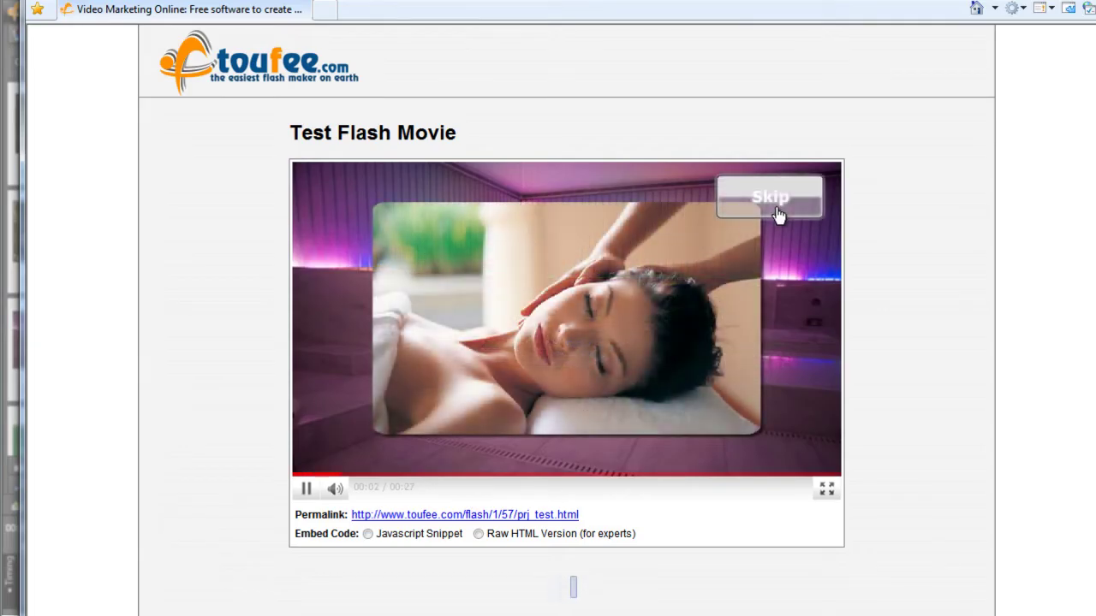
key(alt+Home)
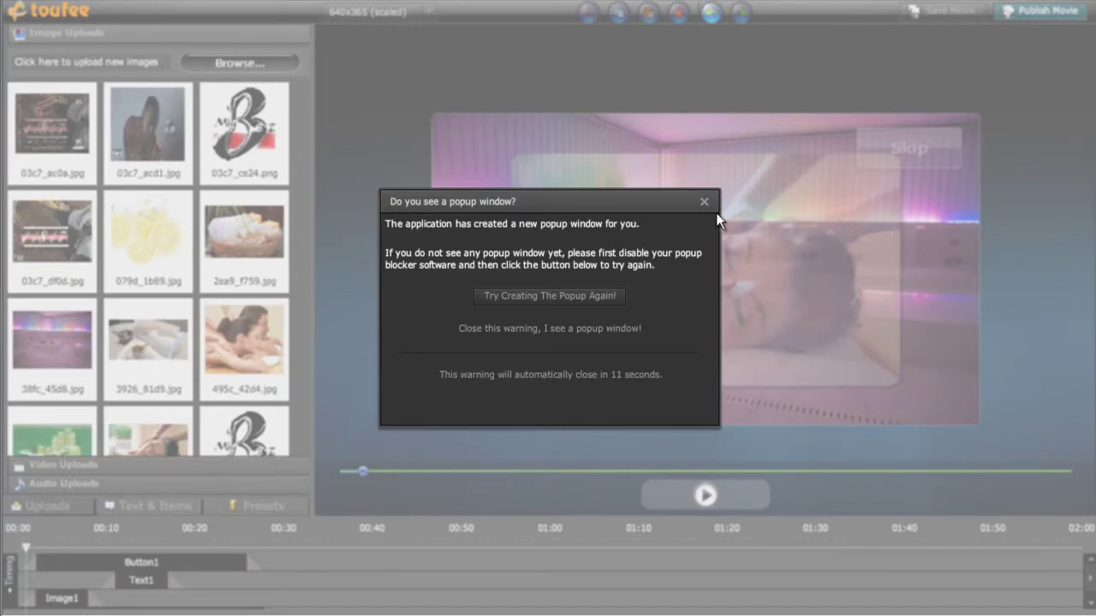
Add an OrangeGlossRound button at 5 secs that pauses the movie when it appears.
click(706, 204)
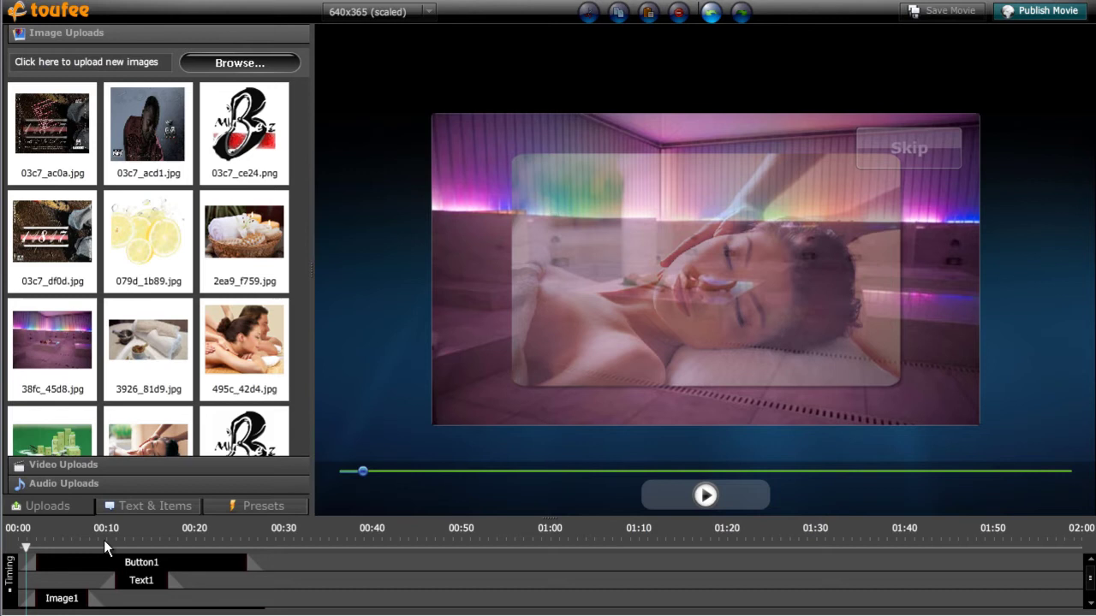
click(103, 540)
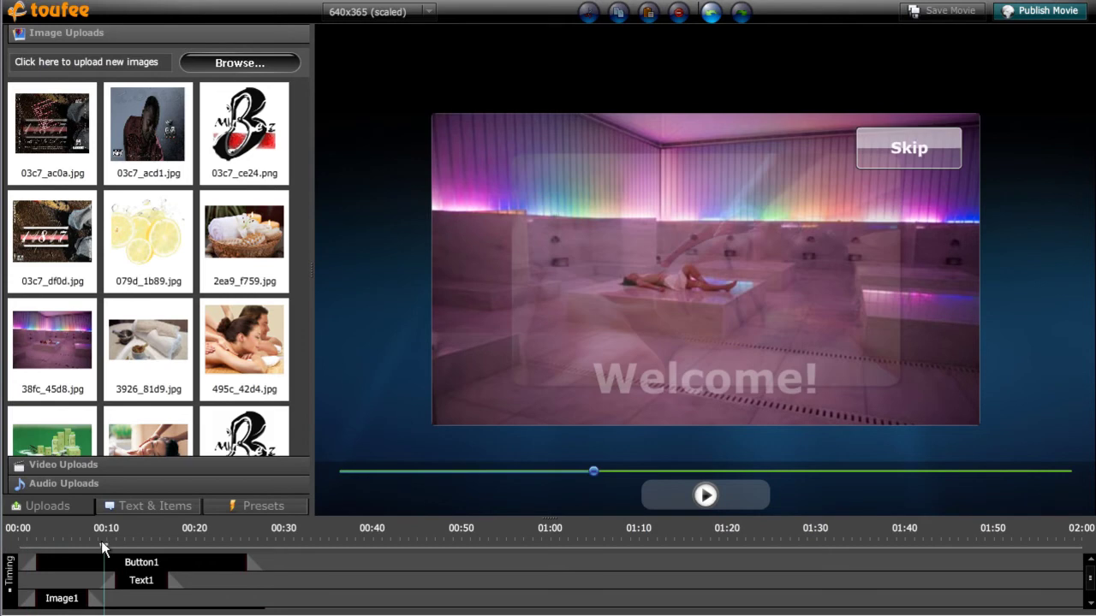
click(180, 505)
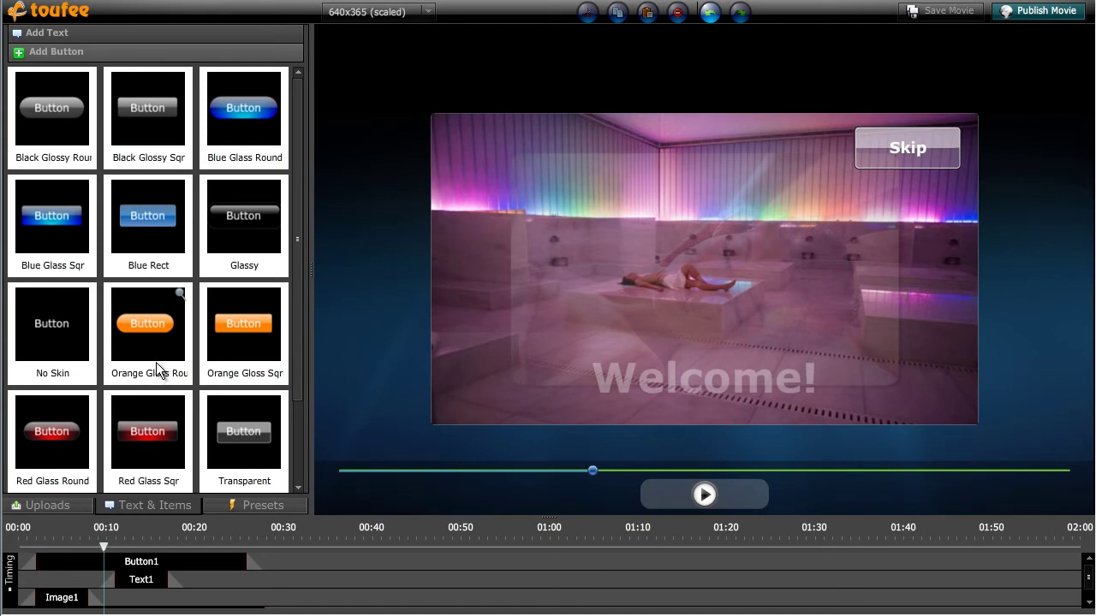
drag(136, 338, 693, 281)
click(286, 564)
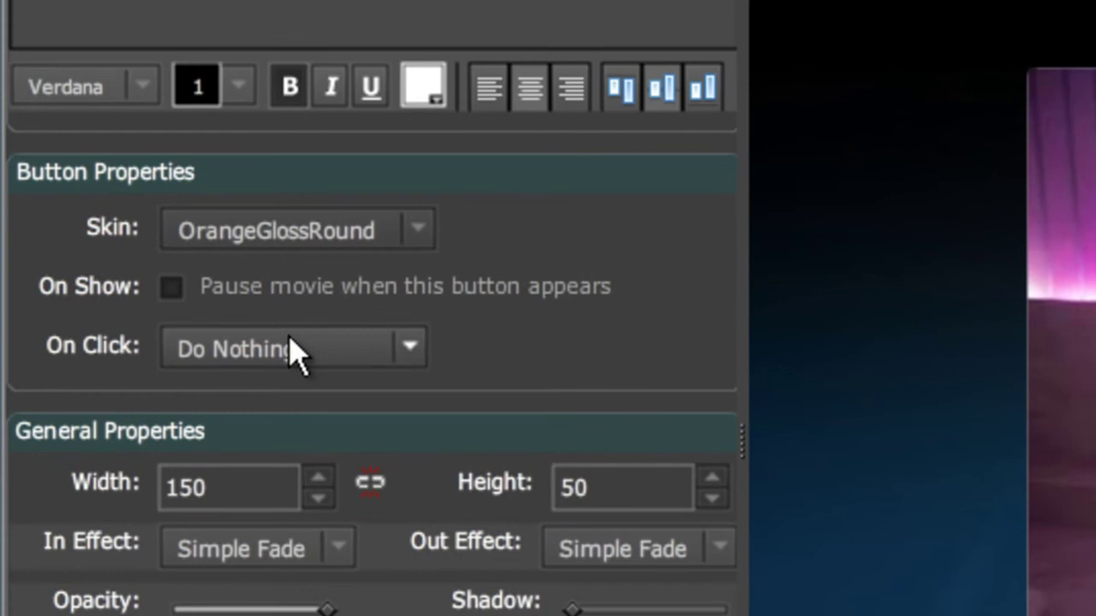
click(550, 300)
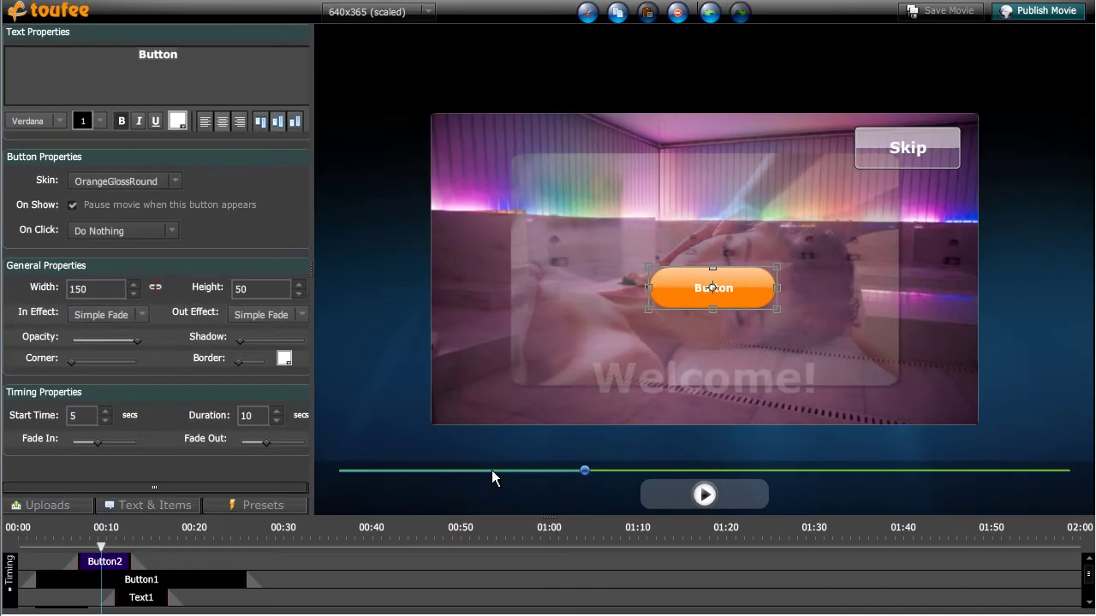
Publish a test movie and check it pauses at the orange button.
click(491, 470)
click(1053, 17)
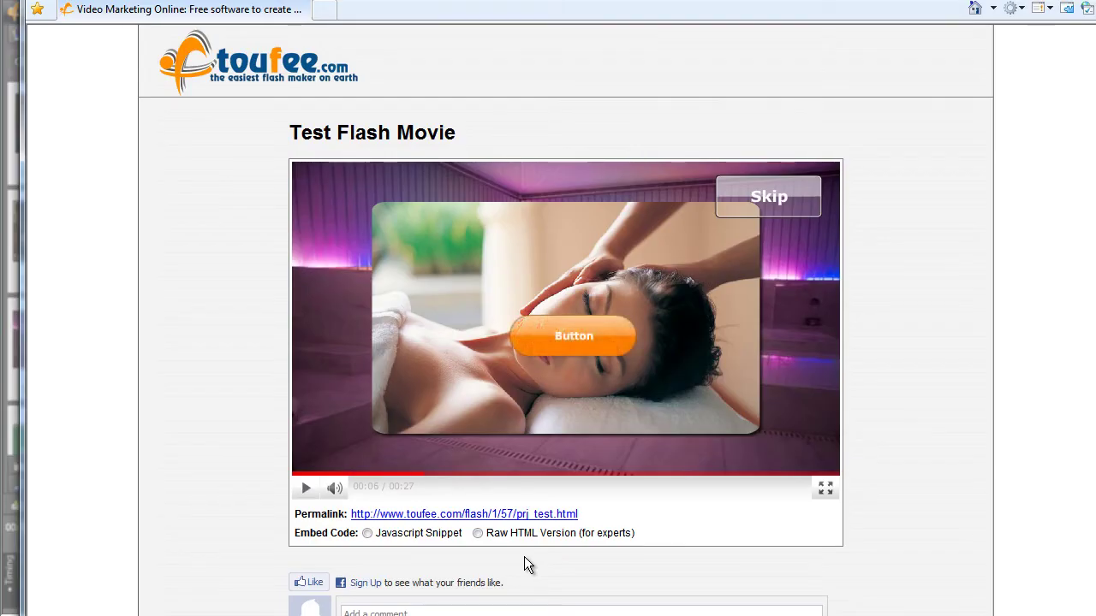
click(305, 493)
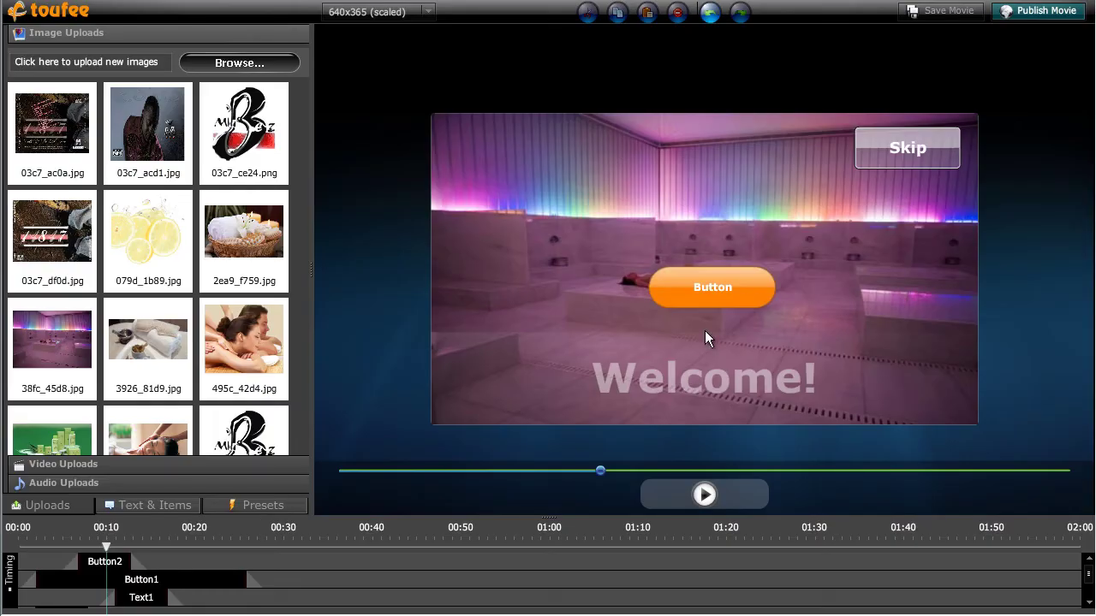
Set the orange button's On Click to Play / Pause Movie and test pausing and resuming in the preview.
click(713, 292)
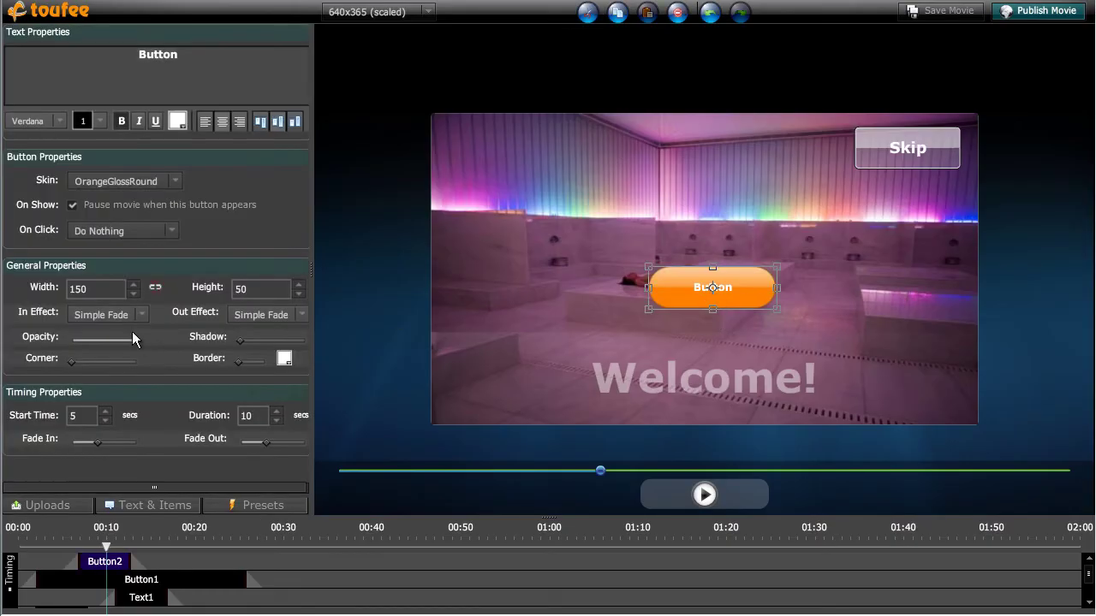
click(127, 233)
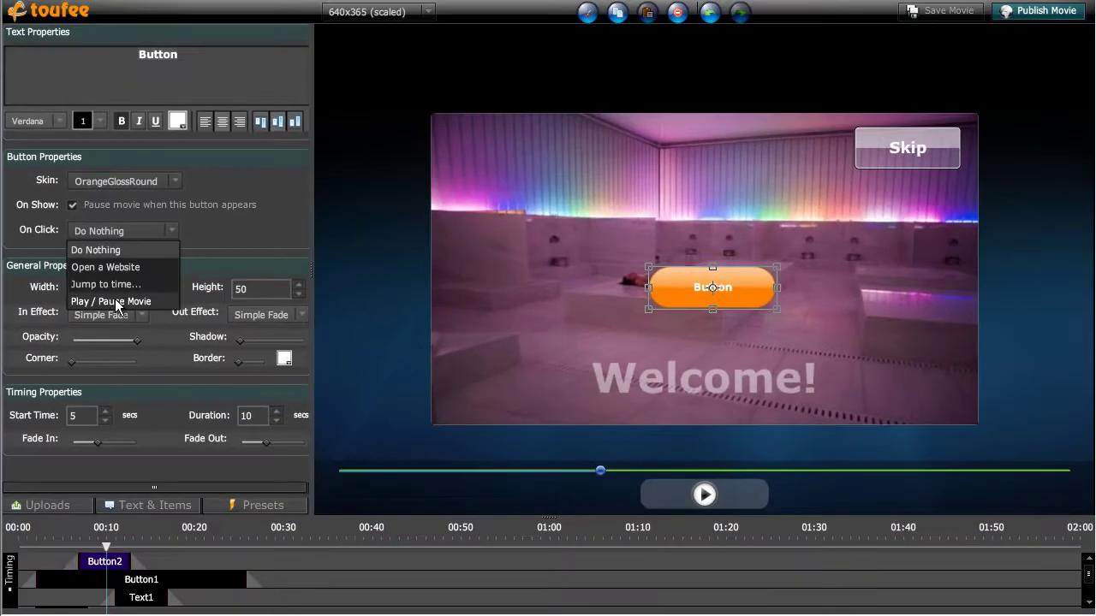
click(104, 301)
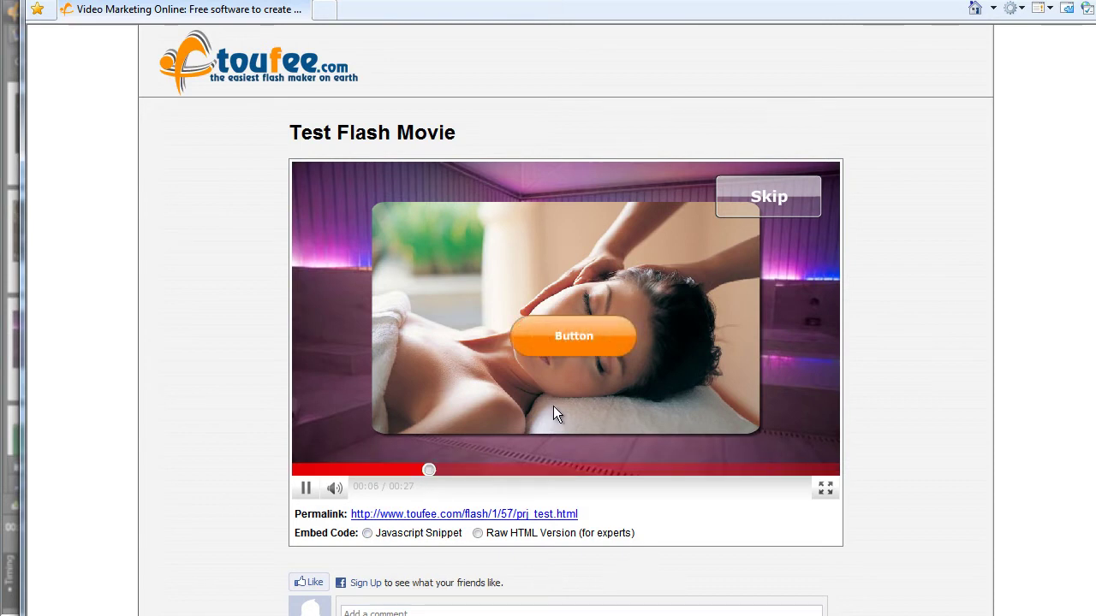
click(580, 344)
click(579, 346)
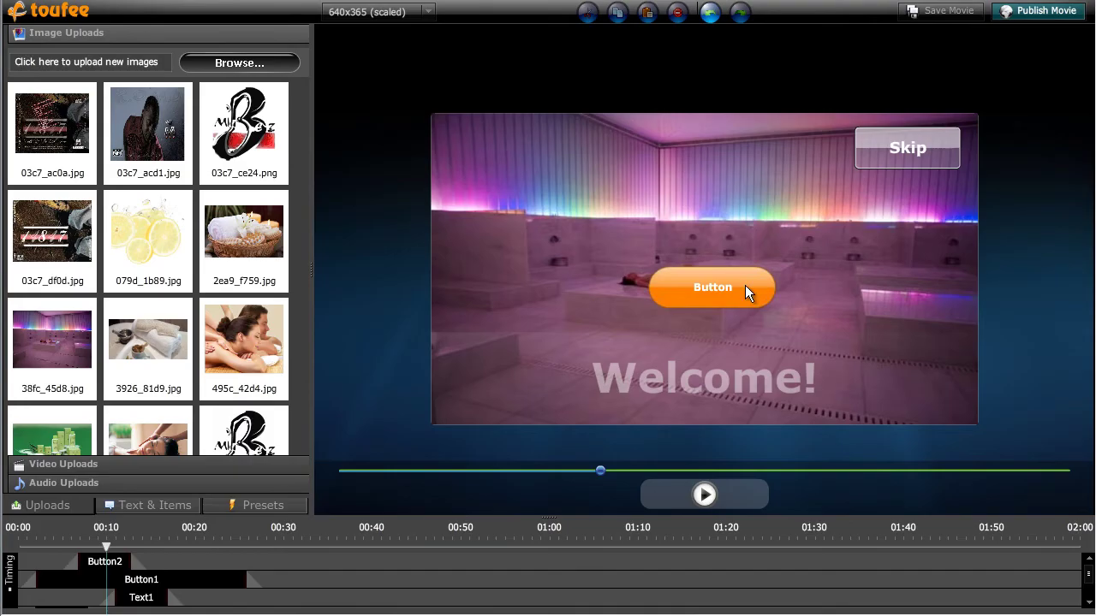
Make the orange button jump to 2 seconds when clicked, and publish a new test movie.
click(707, 285)
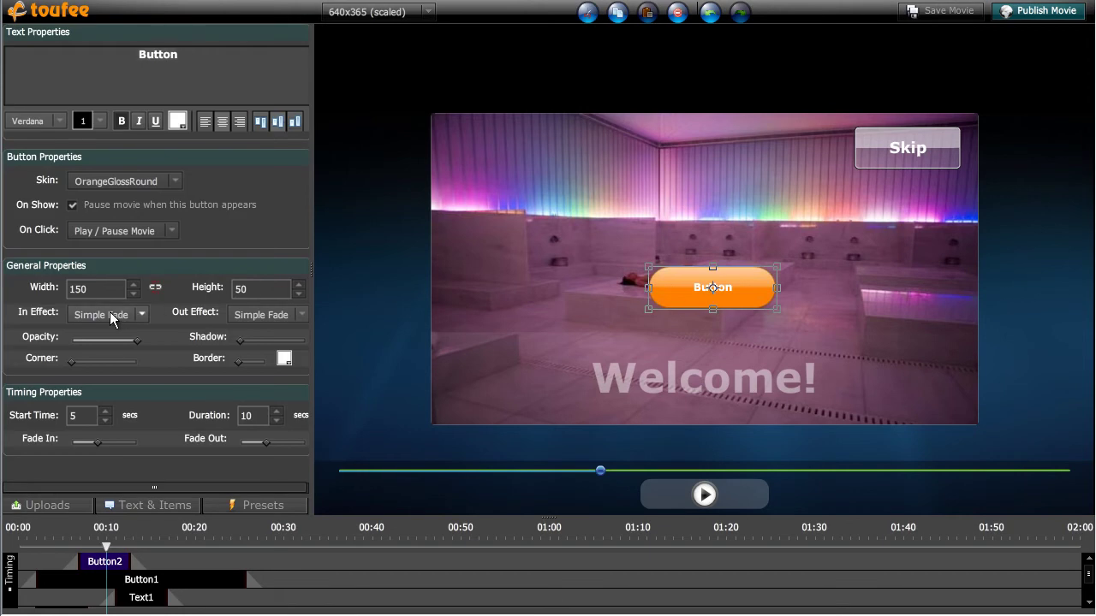
click(118, 231)
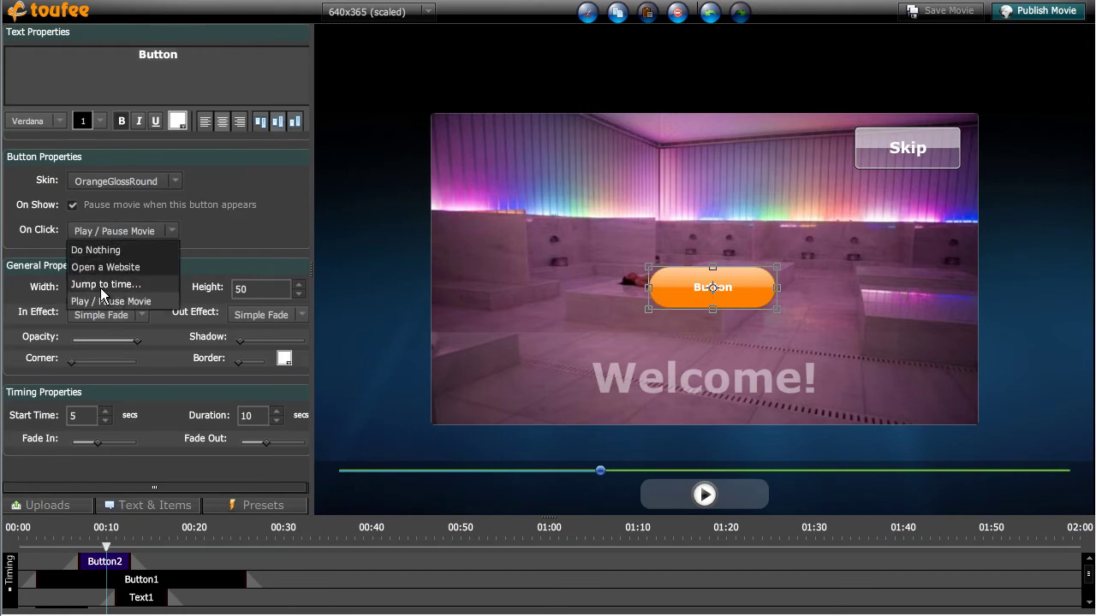
click(110, 285)
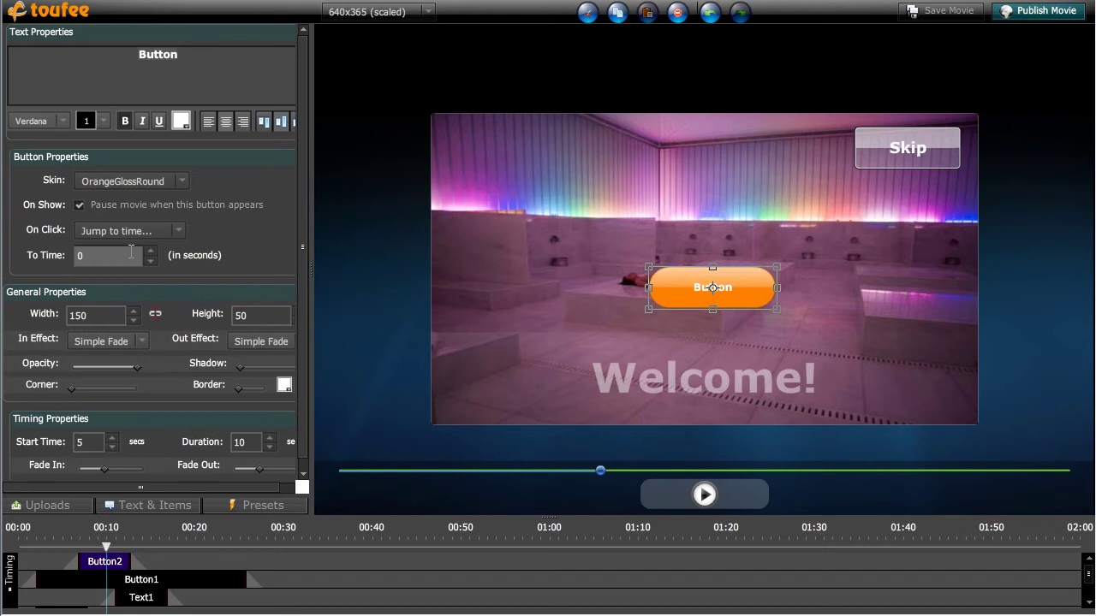
click(151, 250)
click(1003, 17)
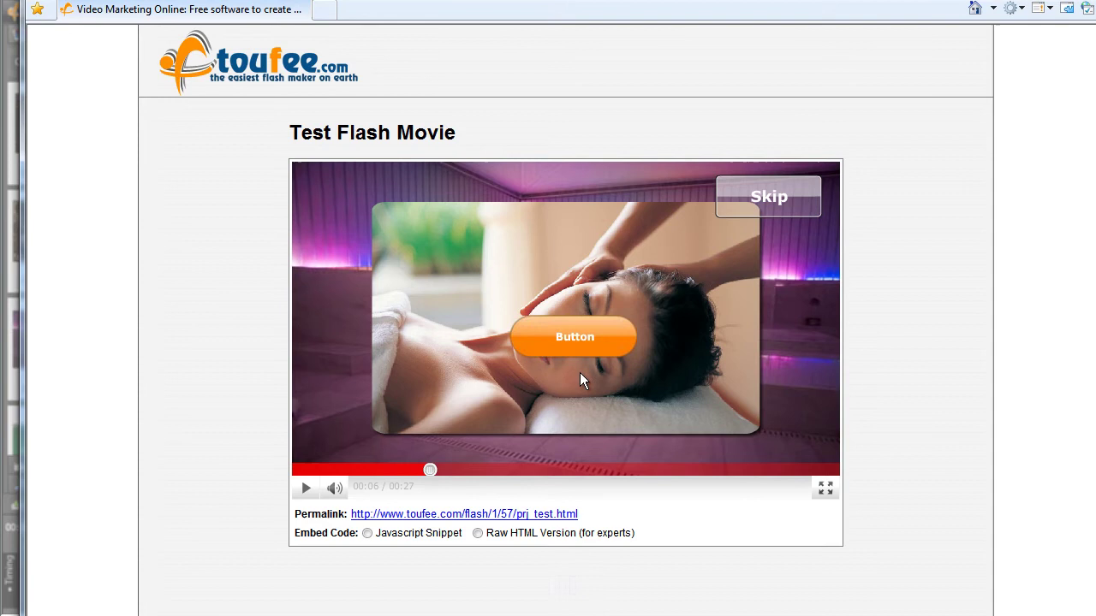
After trying the orange button, place logo 6f66_0663.png rotated about 30° and slightly enlarged.
click(587, 341)
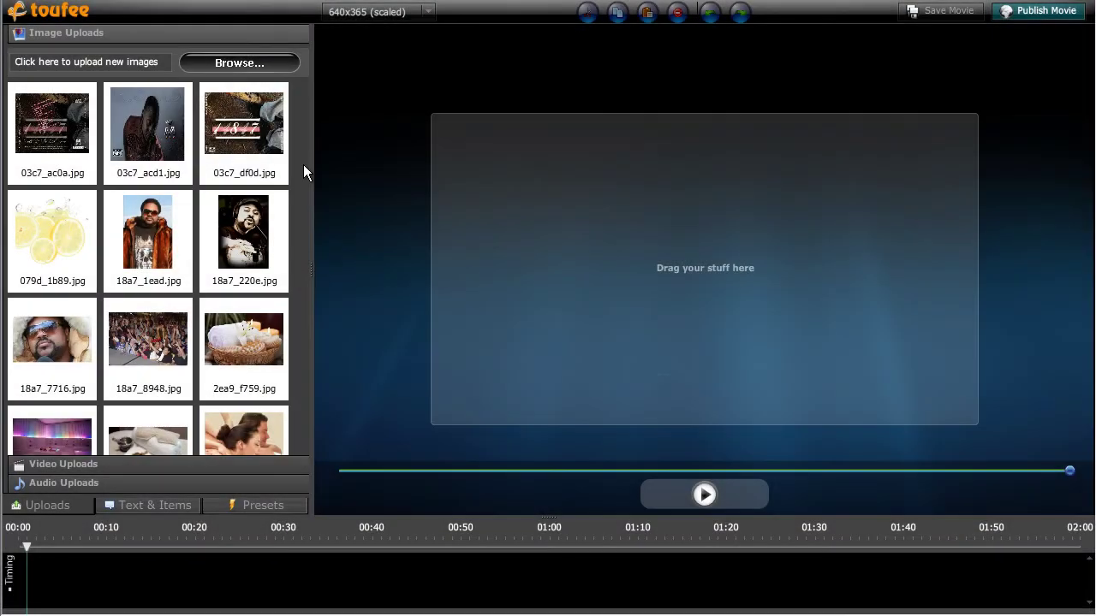
scroll(303, 171, down, 3)
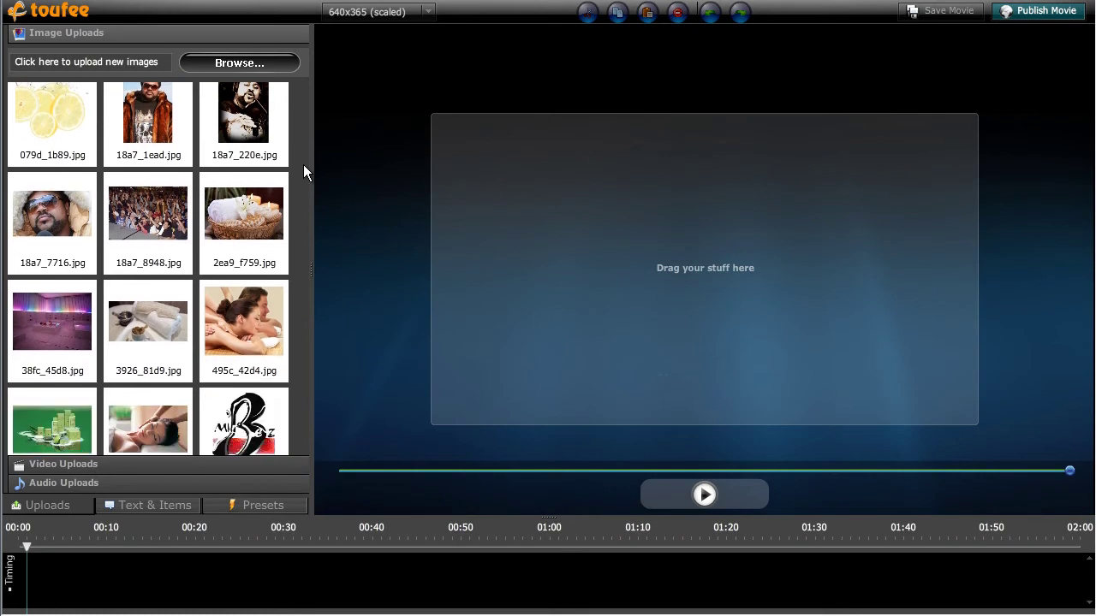
drag(244, 385, 622, 217)
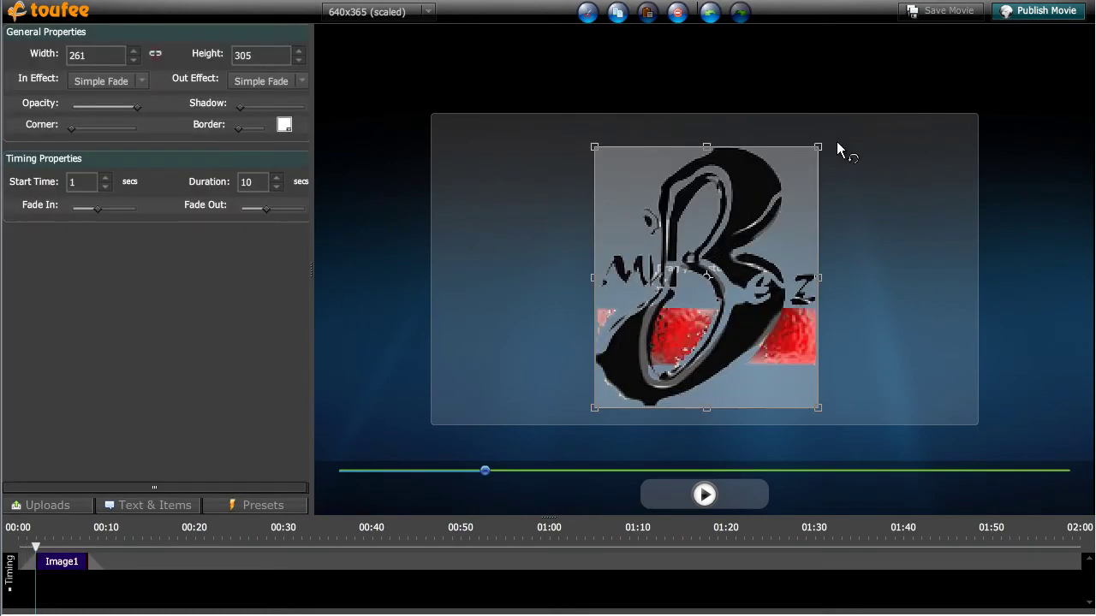
drag(836, 142, 899, 366)
drag(800, 343, 798, 317)
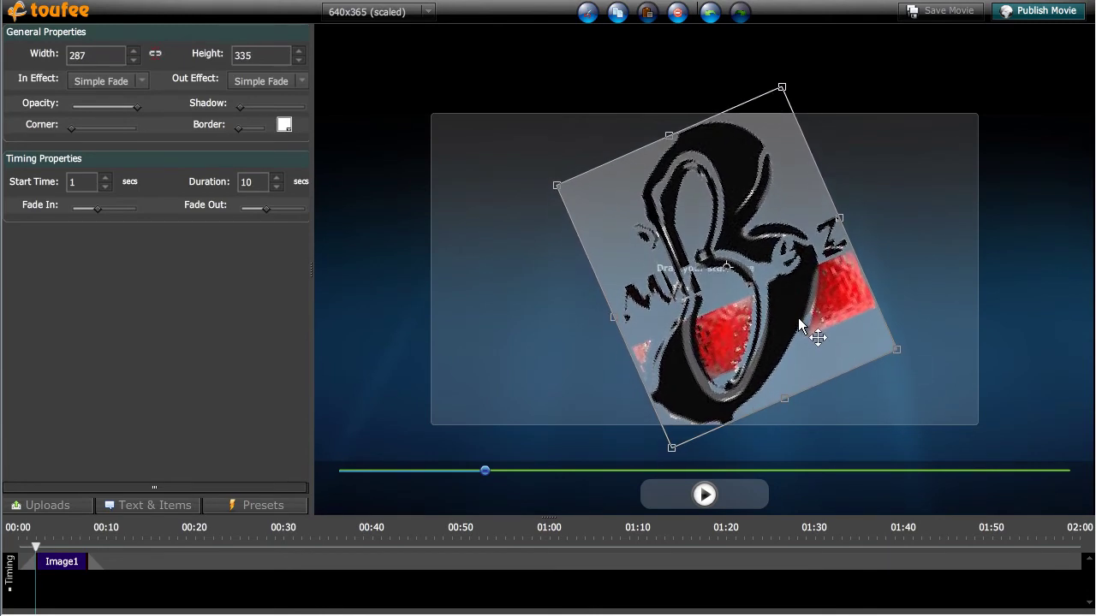
drag(843, 288, 824, 289)
click(885, 247)
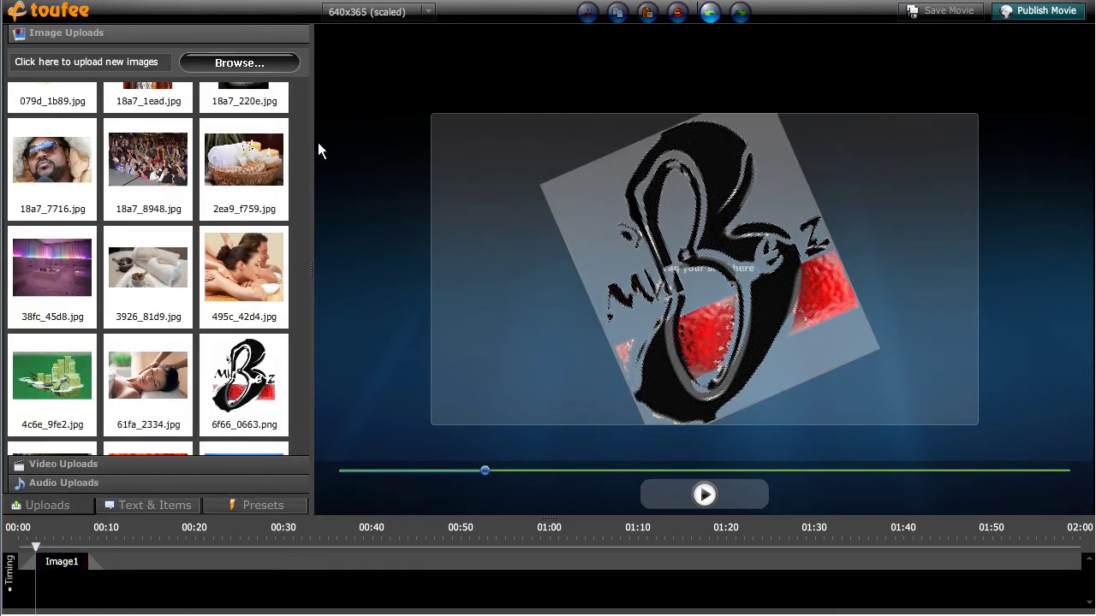
Set 03c7_ac0a.jpg as background, give the logo the Thunder effect, and add a Gradient Text box.
scroll(300, 237, up, 3)
scroll(294, 238, up, 1)
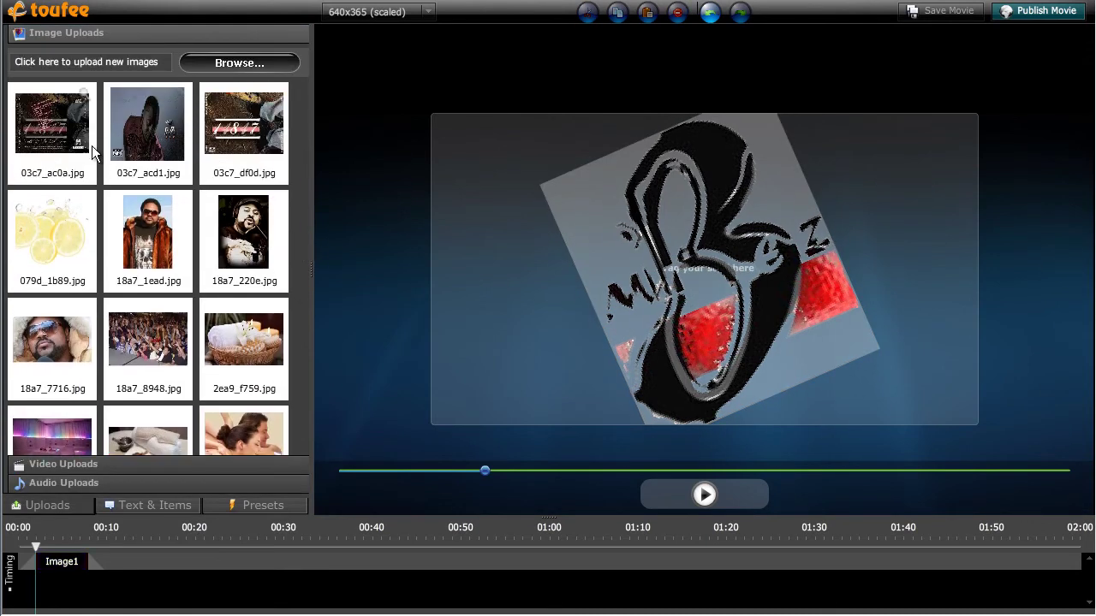
drag(82, 98, 386, 601)
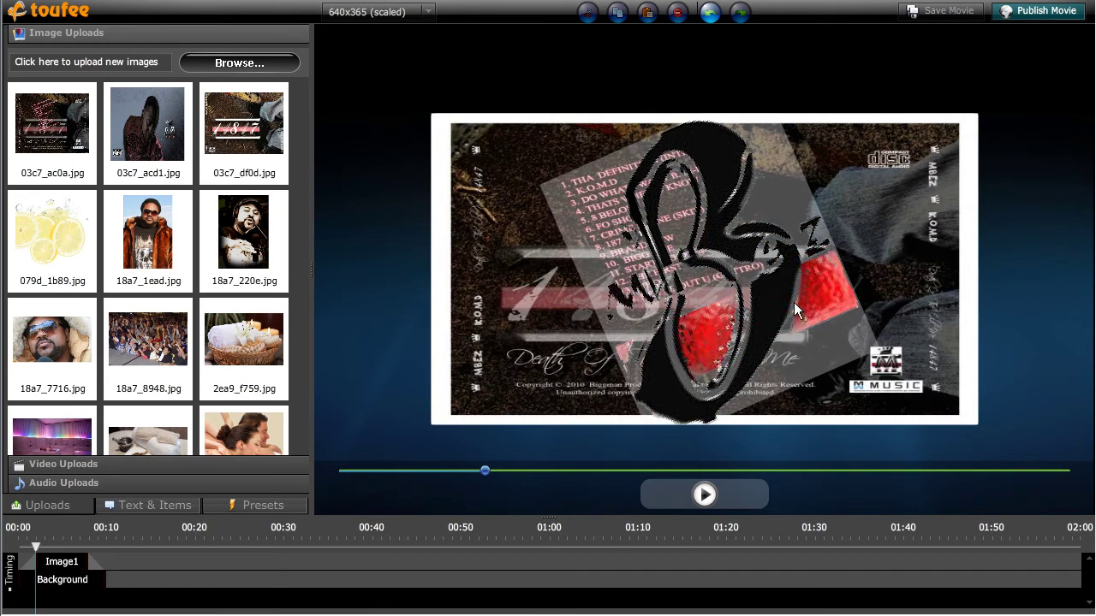
click(793, 302)
click(243, 279)
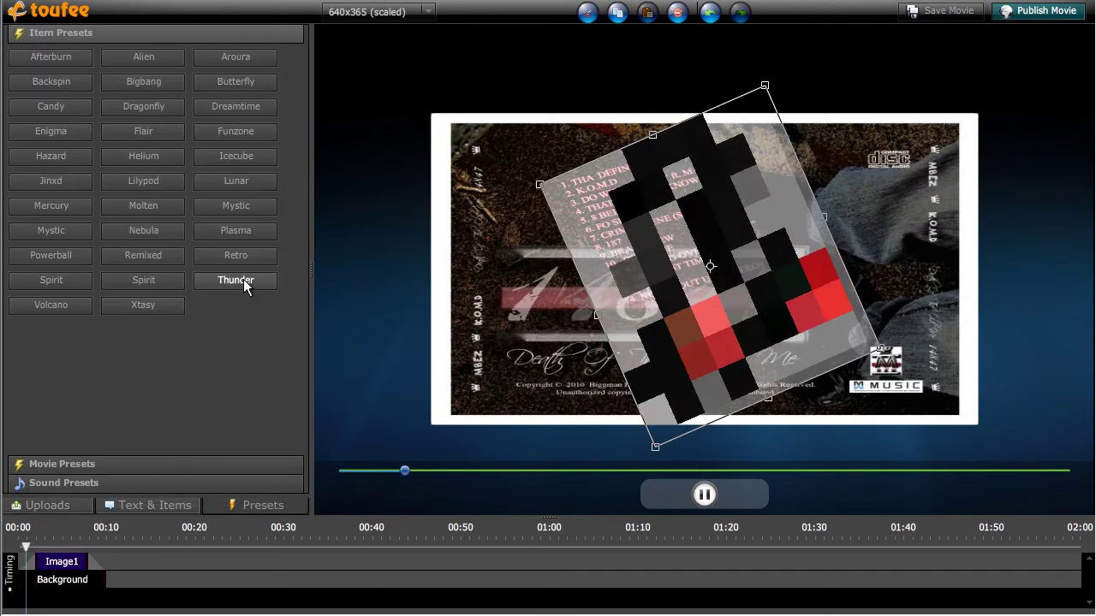
click(174, 510)
drag(158, 145, 526, 217)
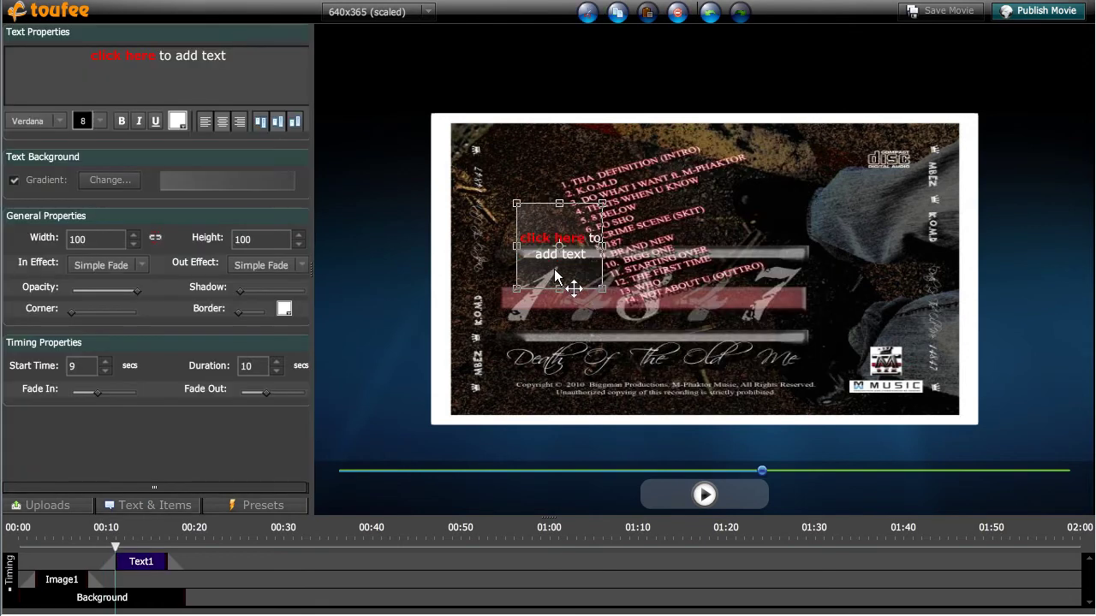
Enlarge Text1 to 426×342 over the CD image and paste in the welcome paragraph about the new CD.
drag(574, 260, 816, 416)
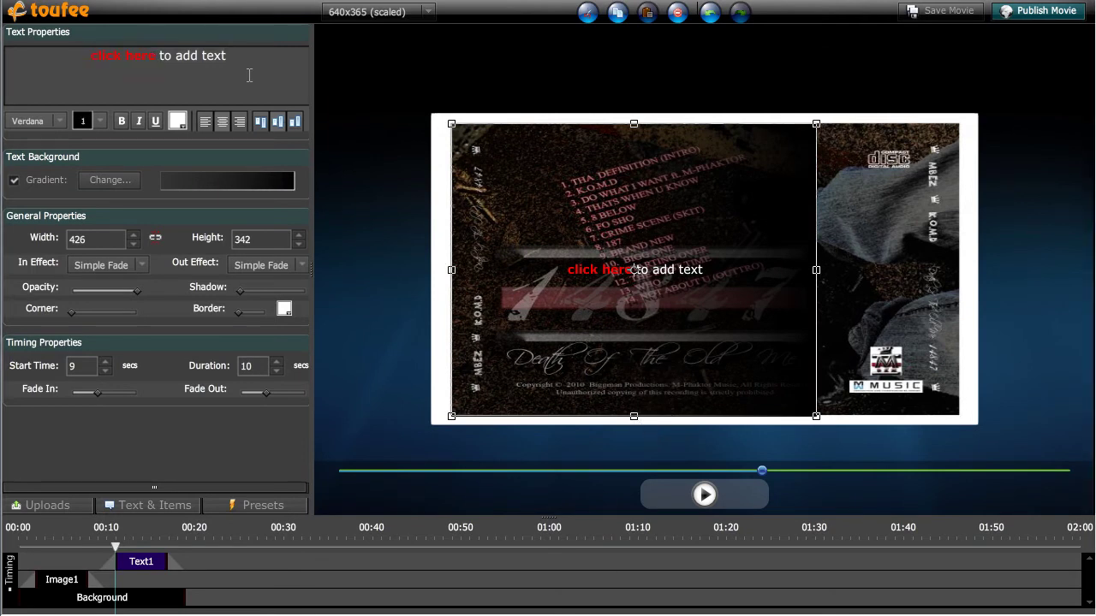
click(122, 55)
key(ctrl+v)
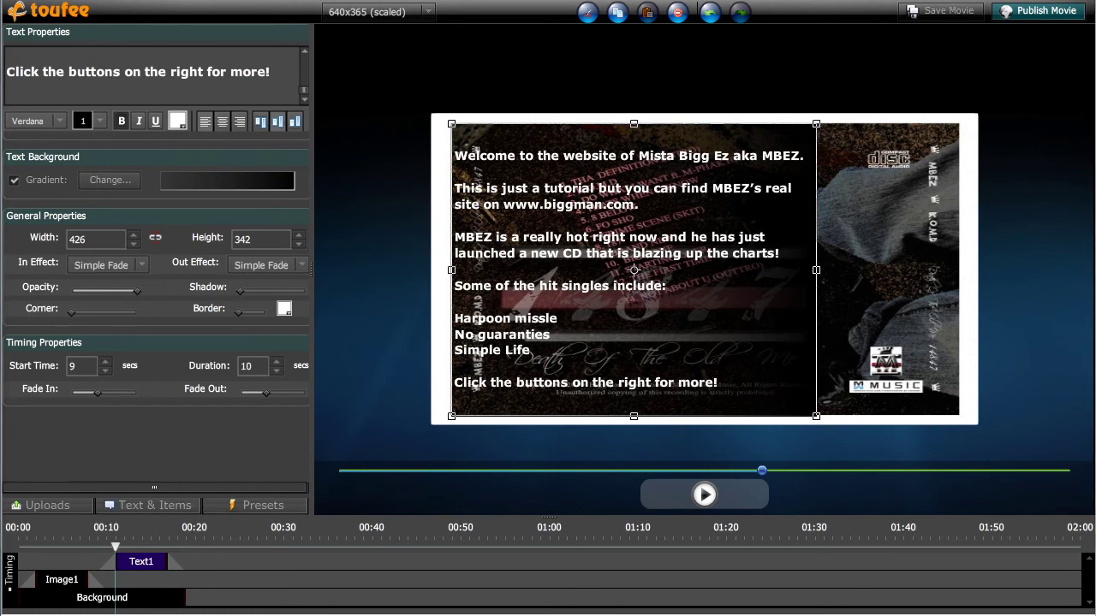
Add a Red Glass Round button at the stage's top right, starting around 12 secs, labelled Bio.
click(155, 505)
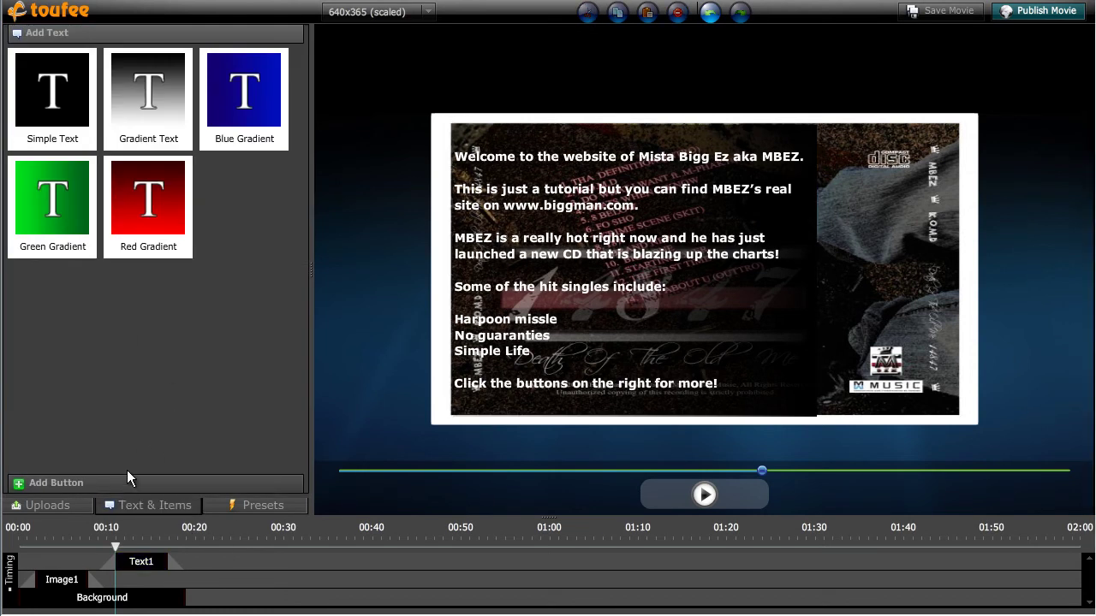
click(124, 484)
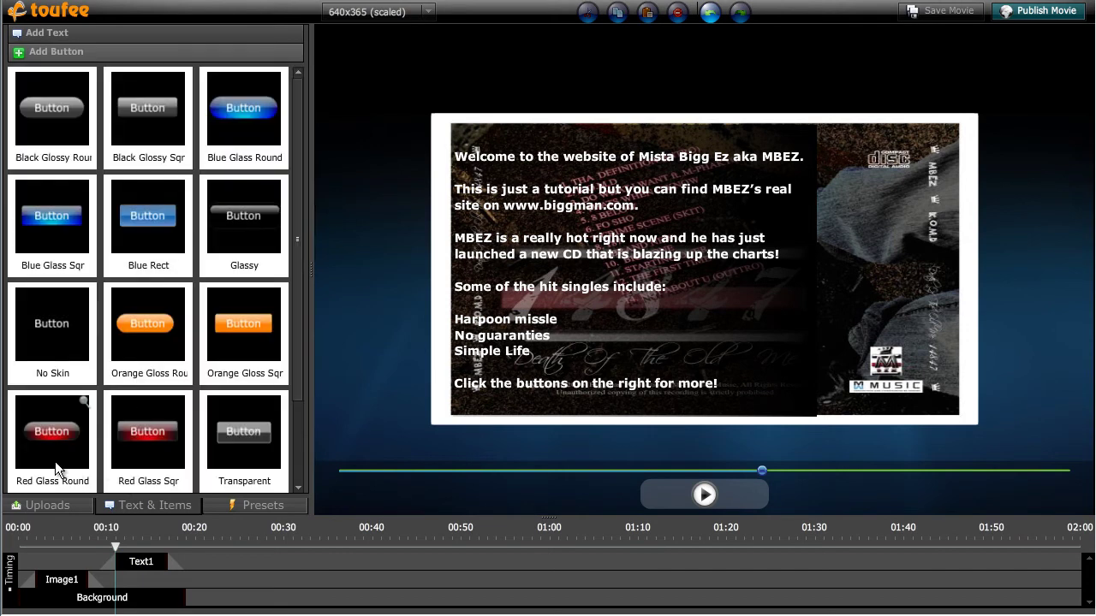
drag(55, 459, 889, 187)
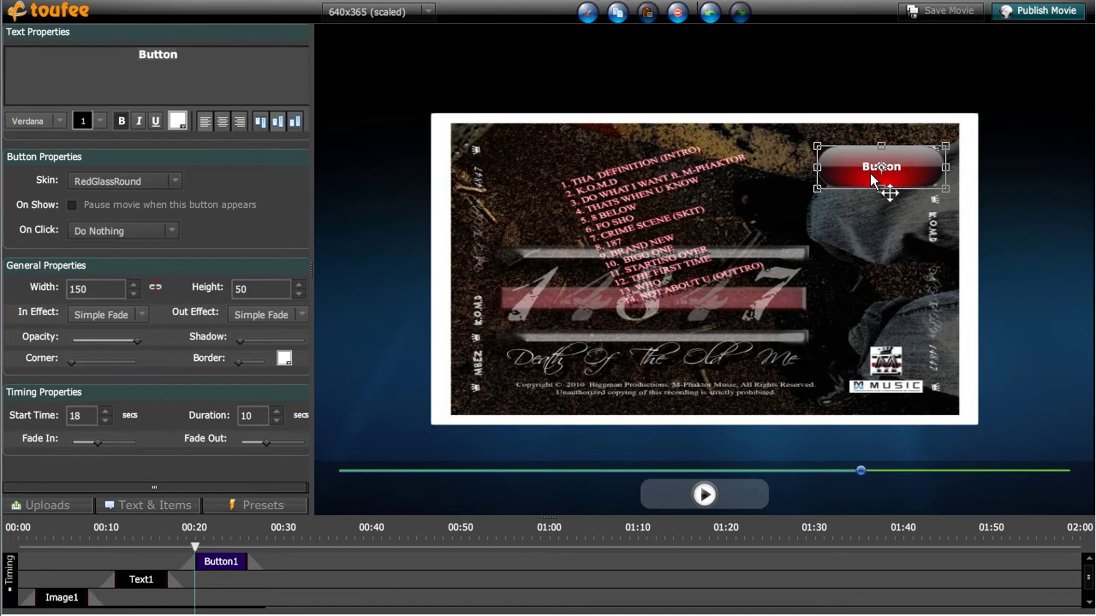
drag(209, 561, 142, 548)
click(141, 548)
click(874, 161)
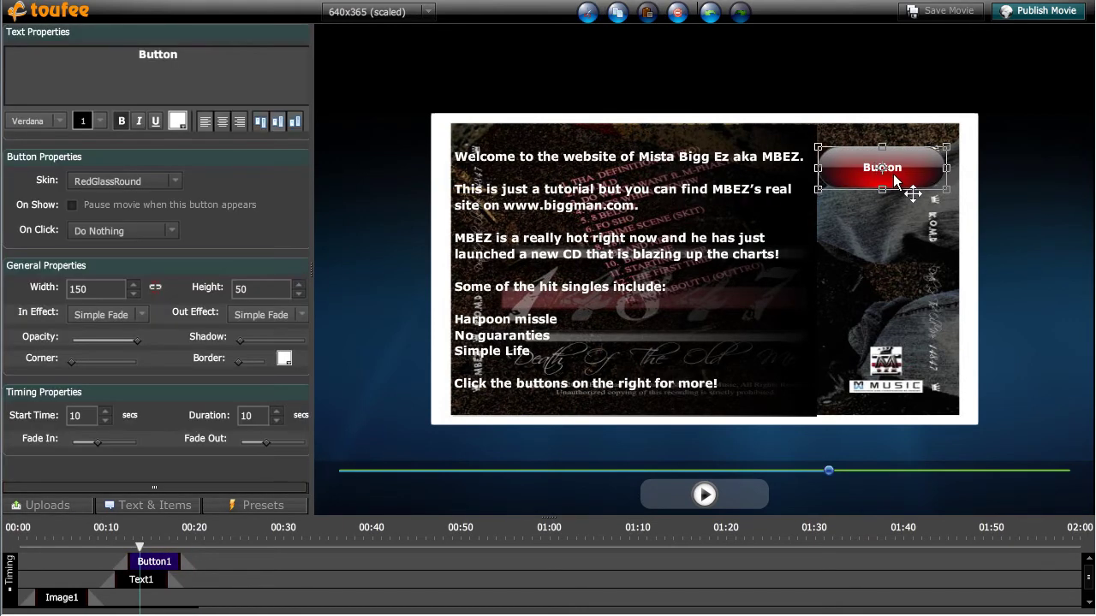
text(Bio)
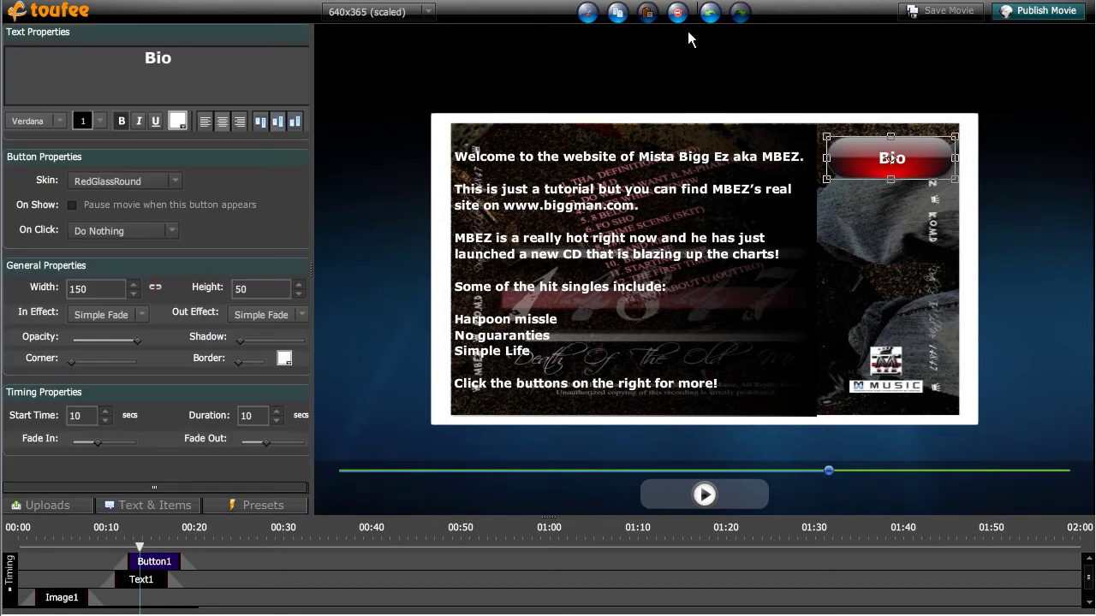
Duplicate the Bio button twice and stack the copies vertically below it.
click(647, 13)
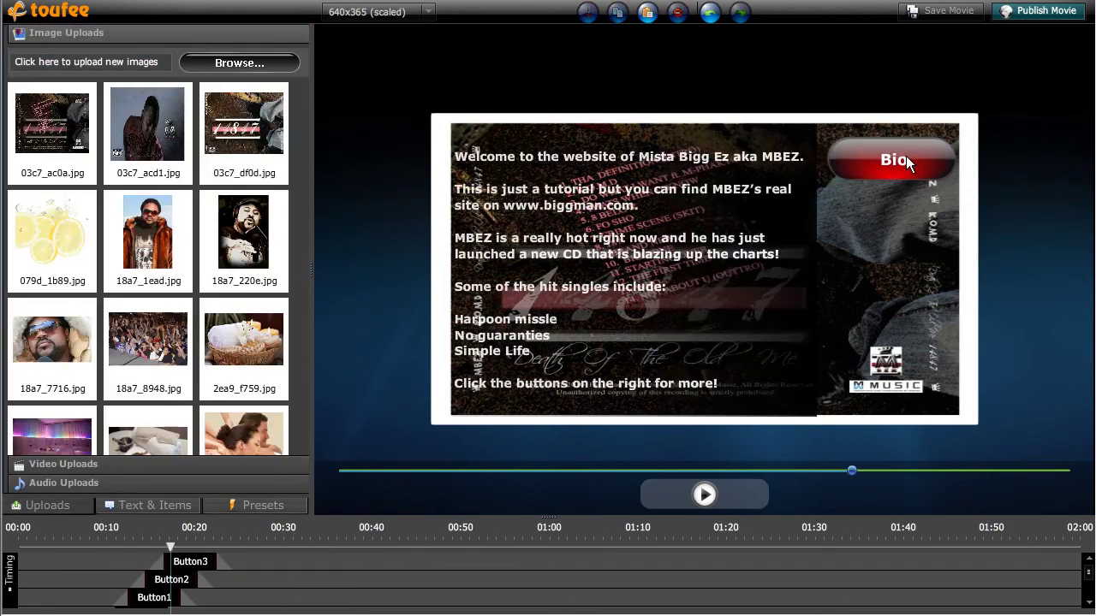
drag(906, 157, 921, 233)
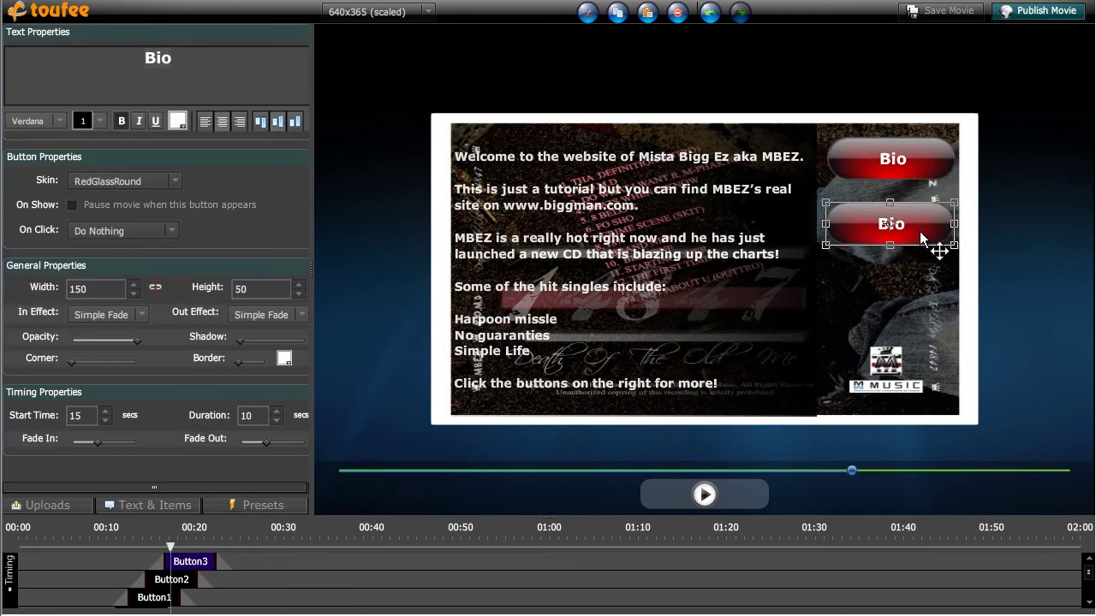
click(923, 172)
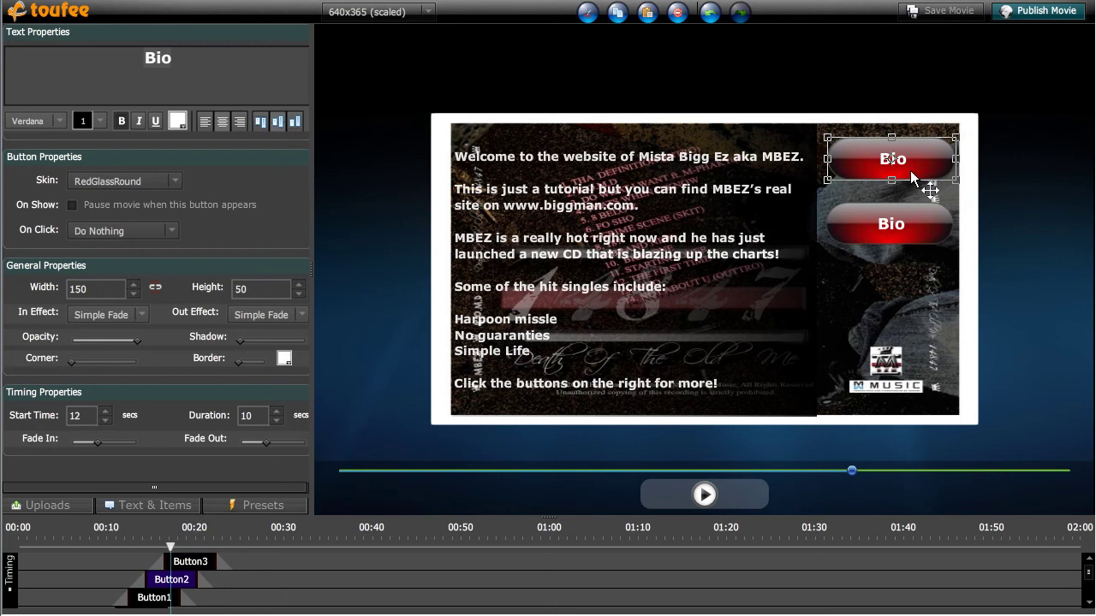
drag(909, 170, 914, 304)
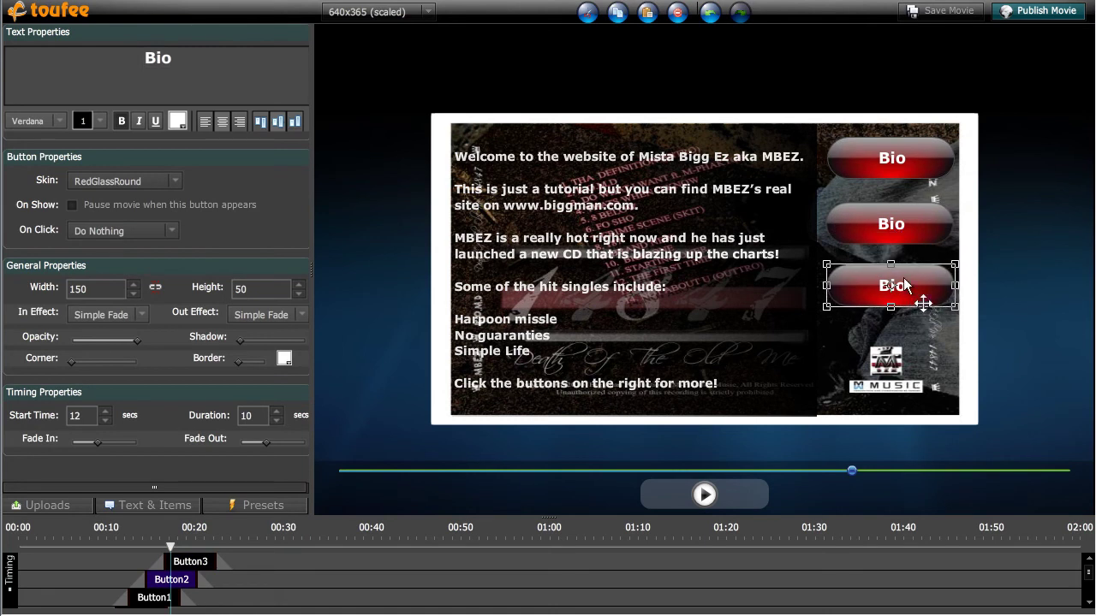
Relabel the middle copy 'Pictures' and the bottom copy 'Contact'.
click(902, 231)
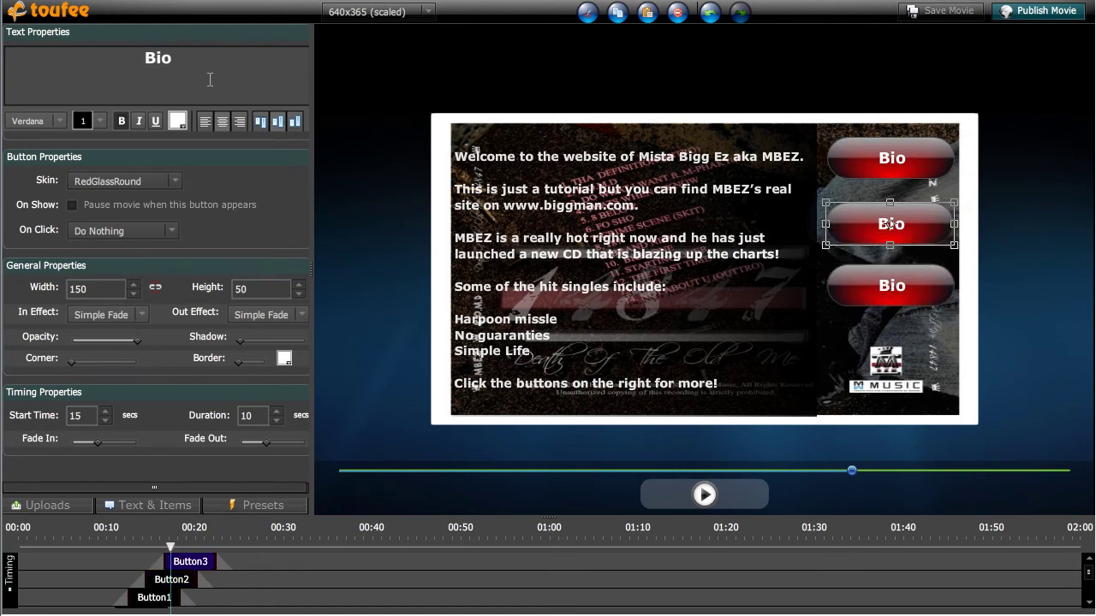
triple_click(73, 69)
text(Pictures)
click(891, 287)
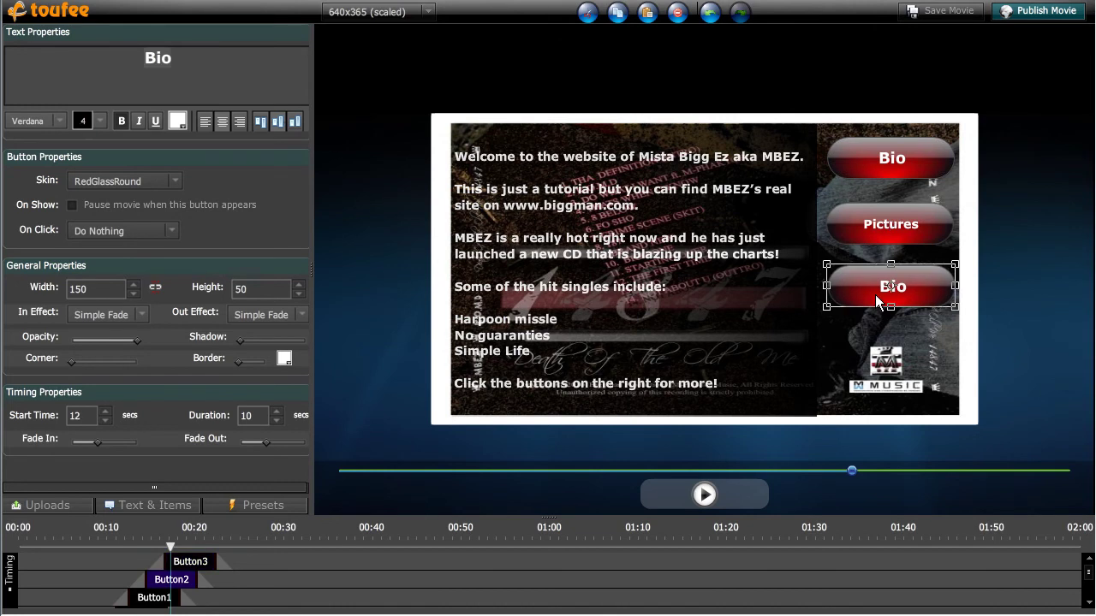
triple_click(269, 89)
text(Contact)
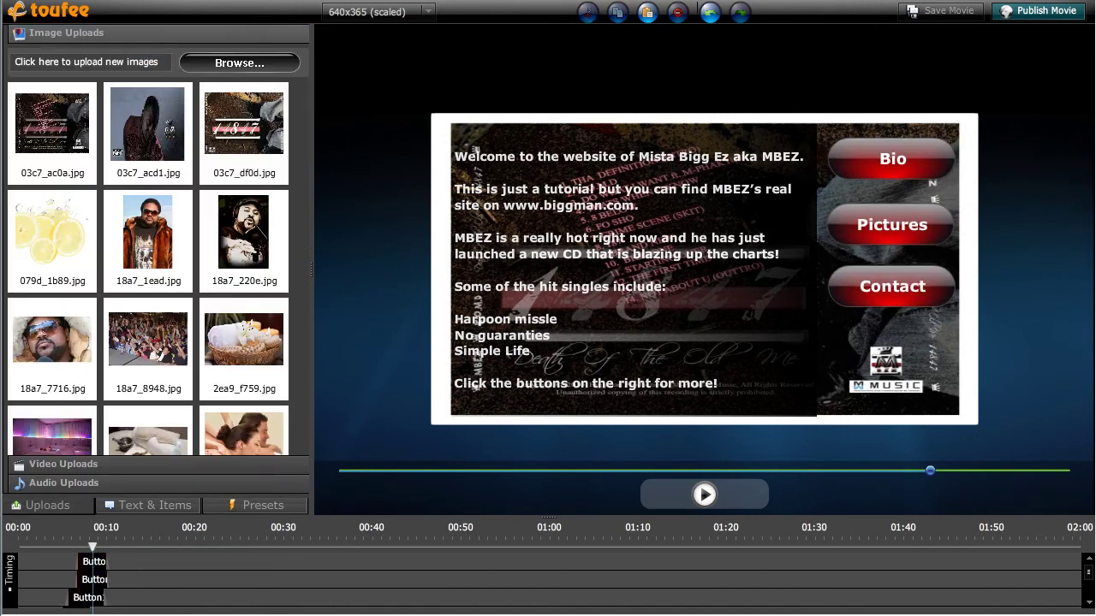
click(156, 504)
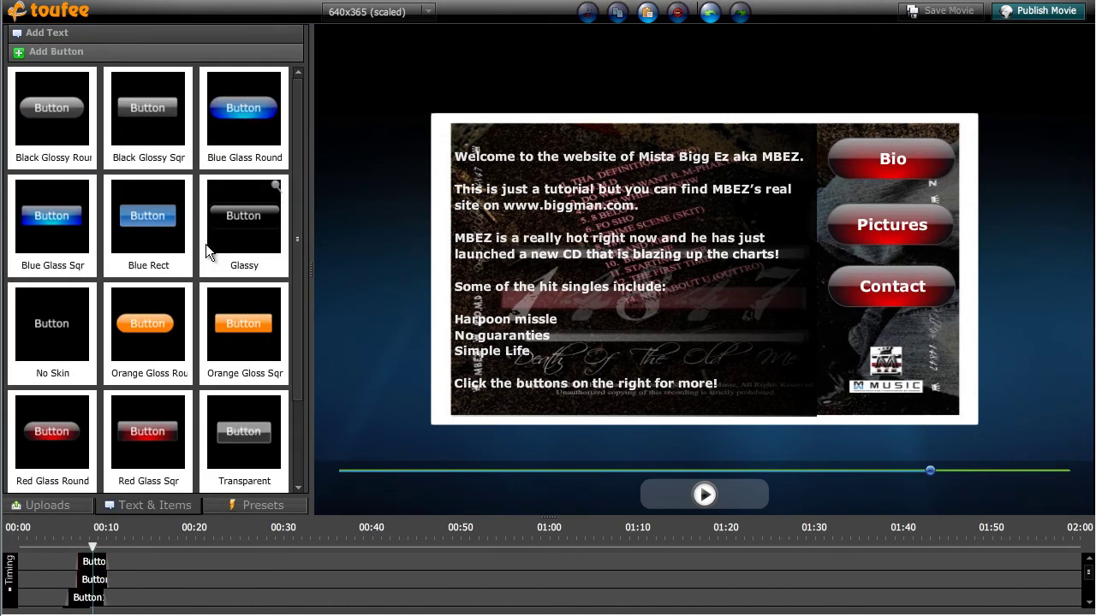
Add a second Gradient Text box, Text2, paste the artist's biography into it, then open image uploads.
click(112, 33)
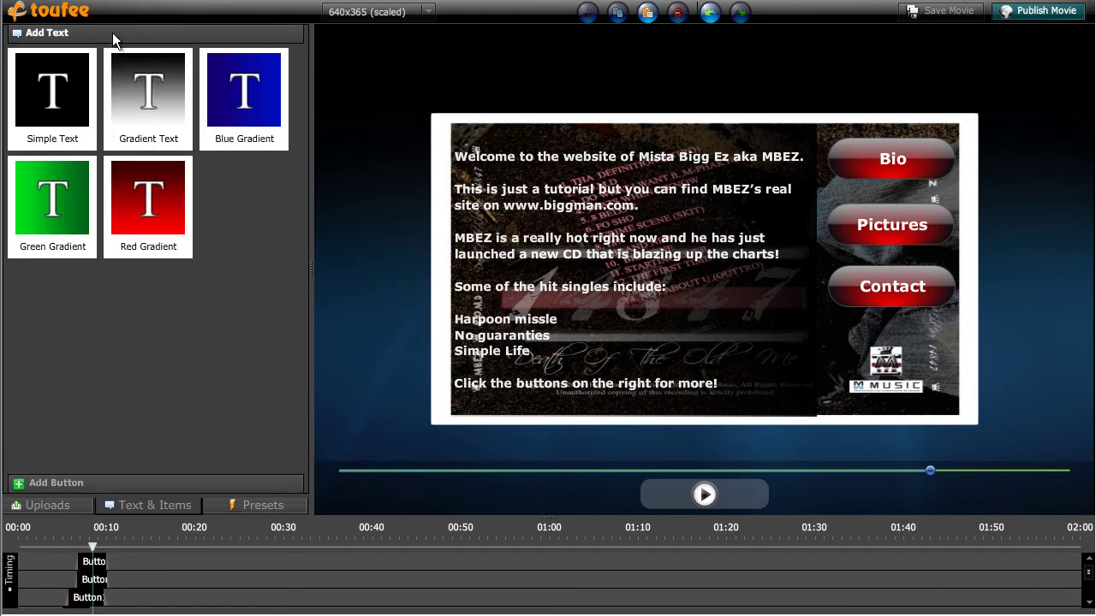
drag(140, 91, 533, 210)
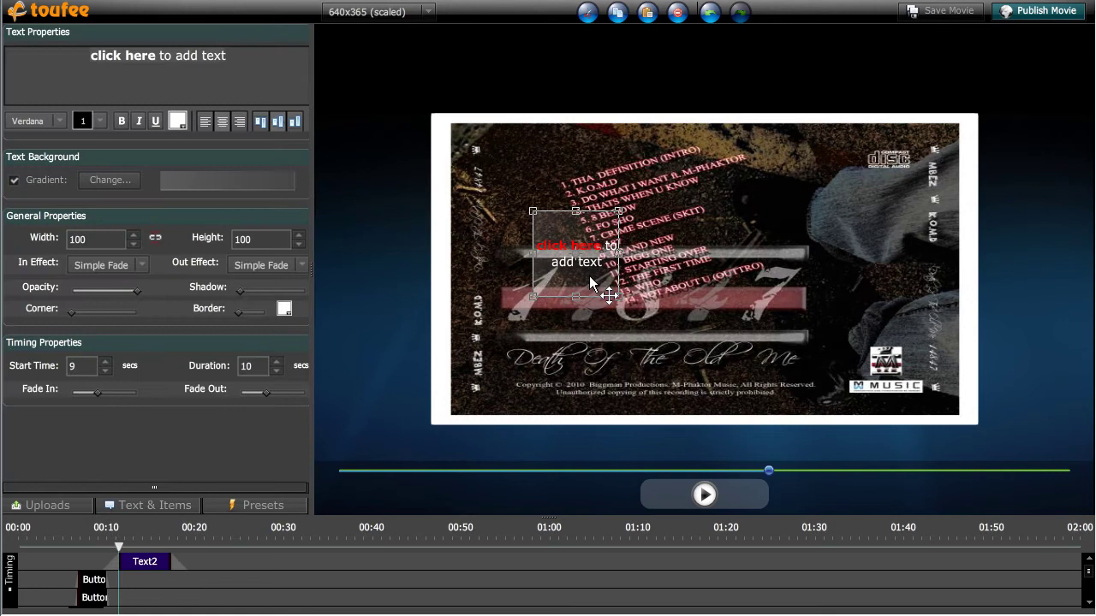
drag(589, 275, 521, 203)
click(263, 65)
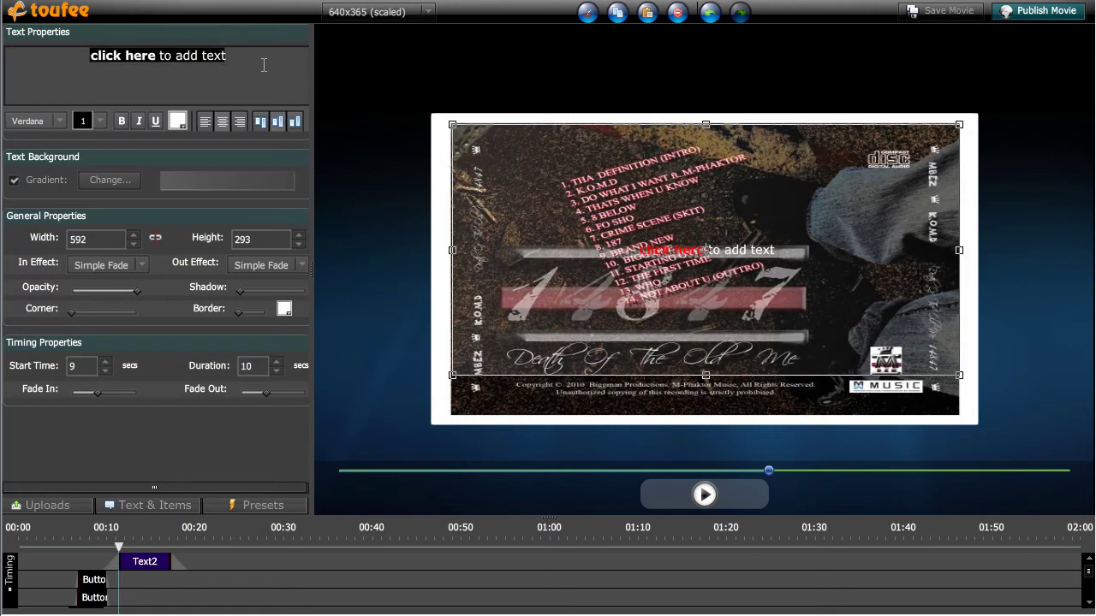
key(ctrl+v)
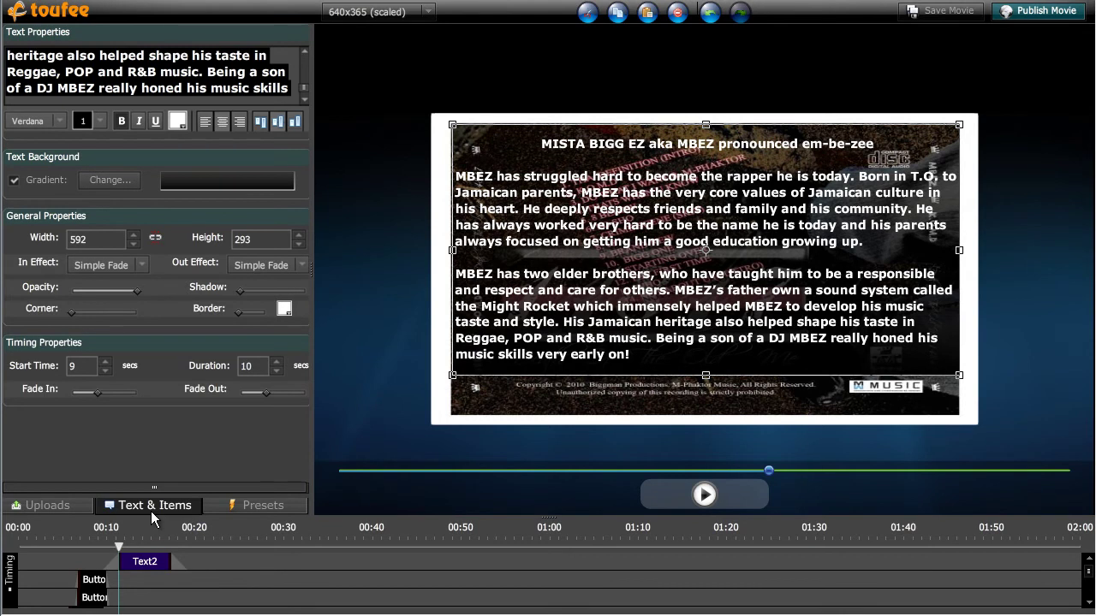
click(391, 398)
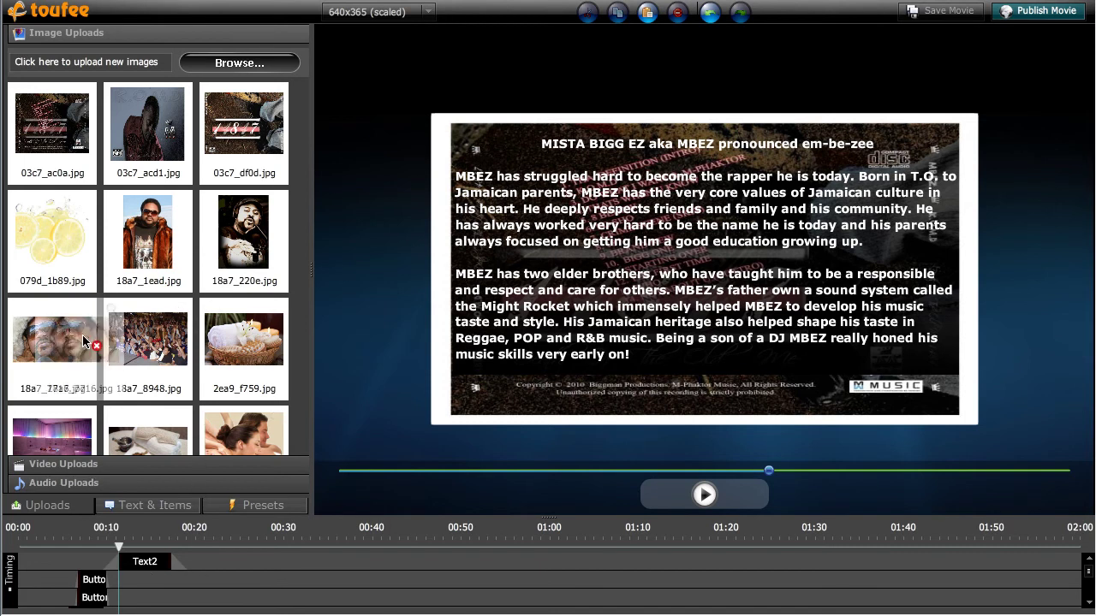
Place the hooded sunglasses portrait on the stage, tilt it, and give it a white border.
drag(73, 346, 517, 230)
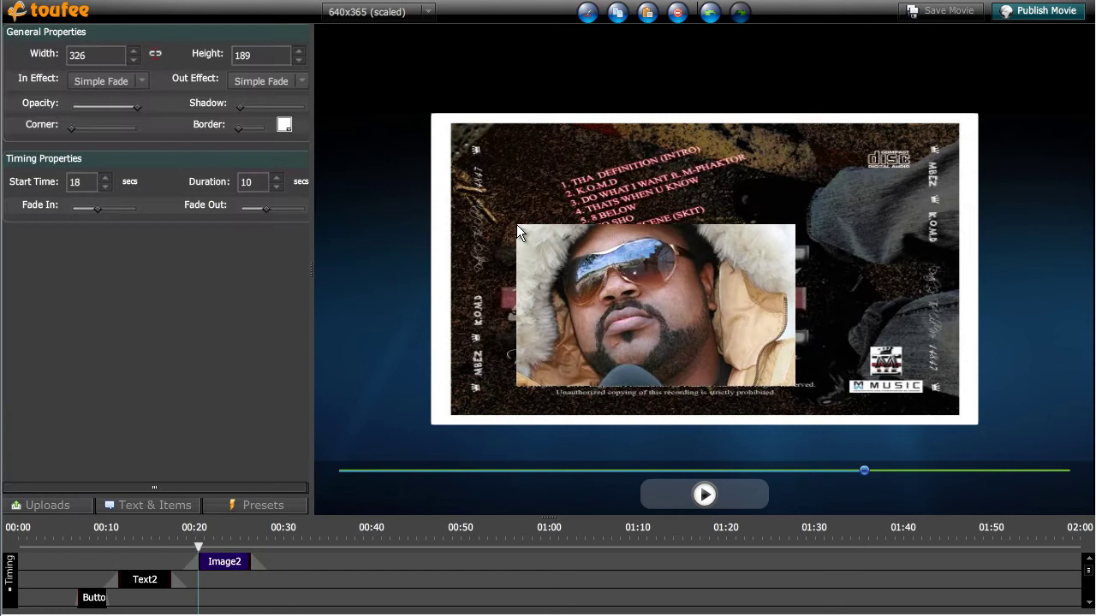
drag(693, 274, 662, 237)
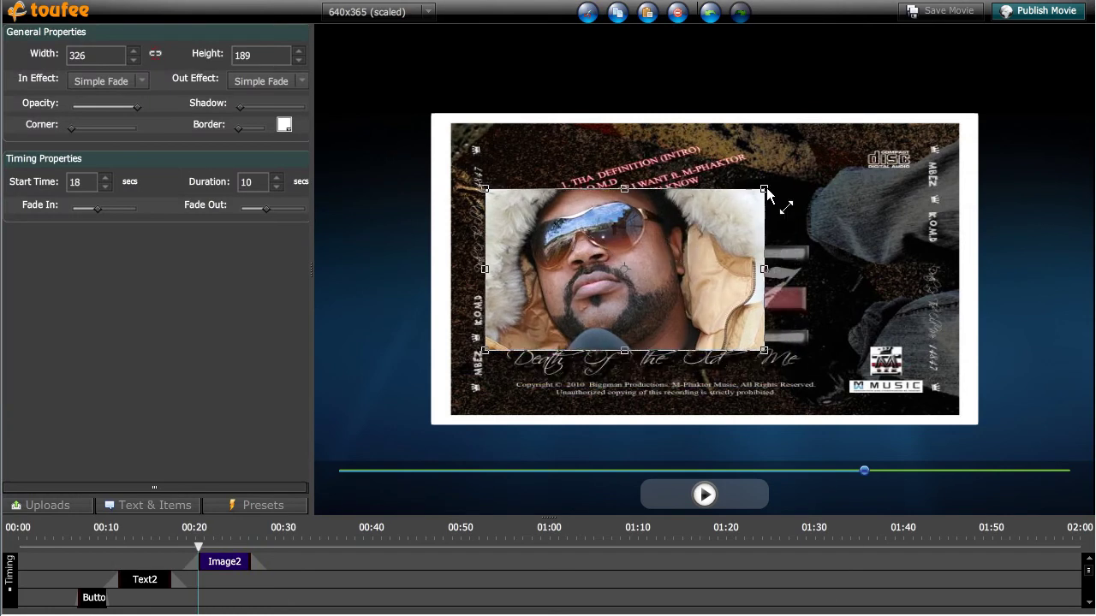
drag(765, 187, 624, 204)
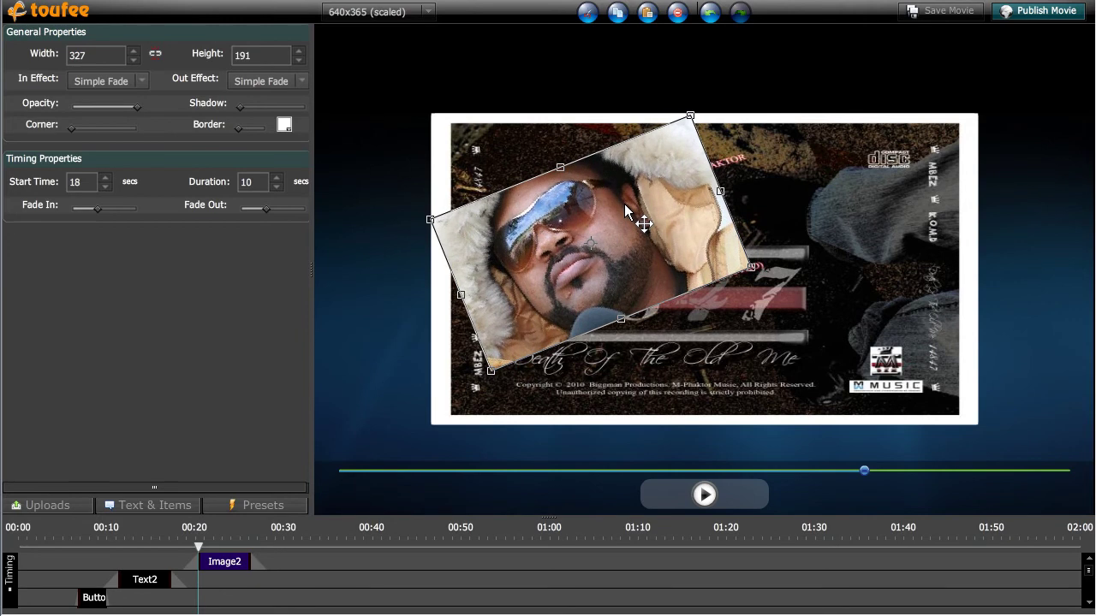
drag(239, 125, 247, 126)
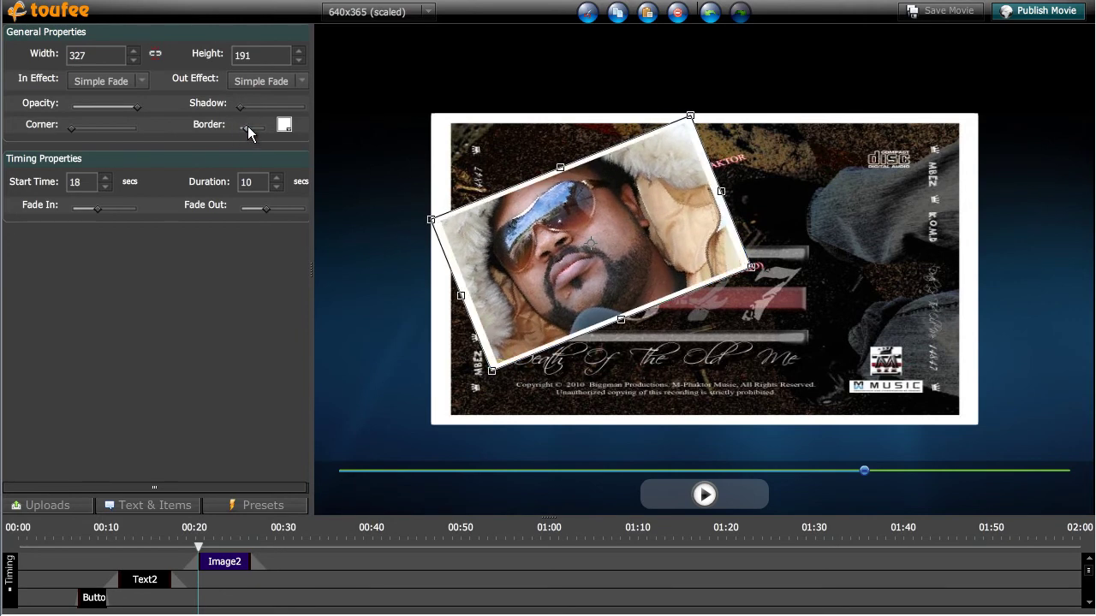
Add the crowd photo starting at 19 seconds, tilted at an angle and nudged into position.
click(41, 505)
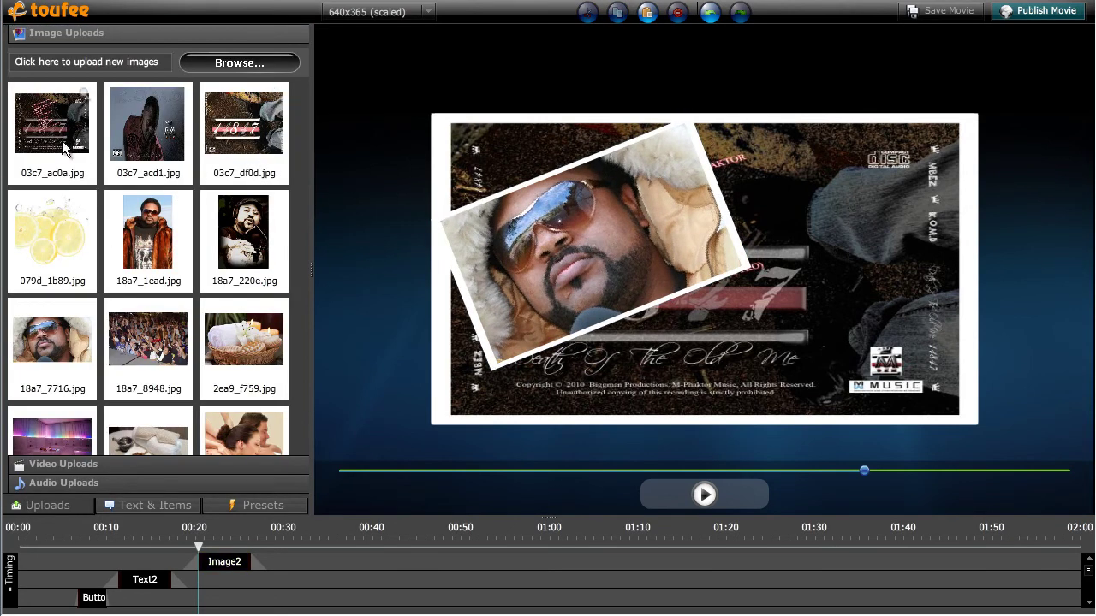
drag(153, 349, 775, 242)
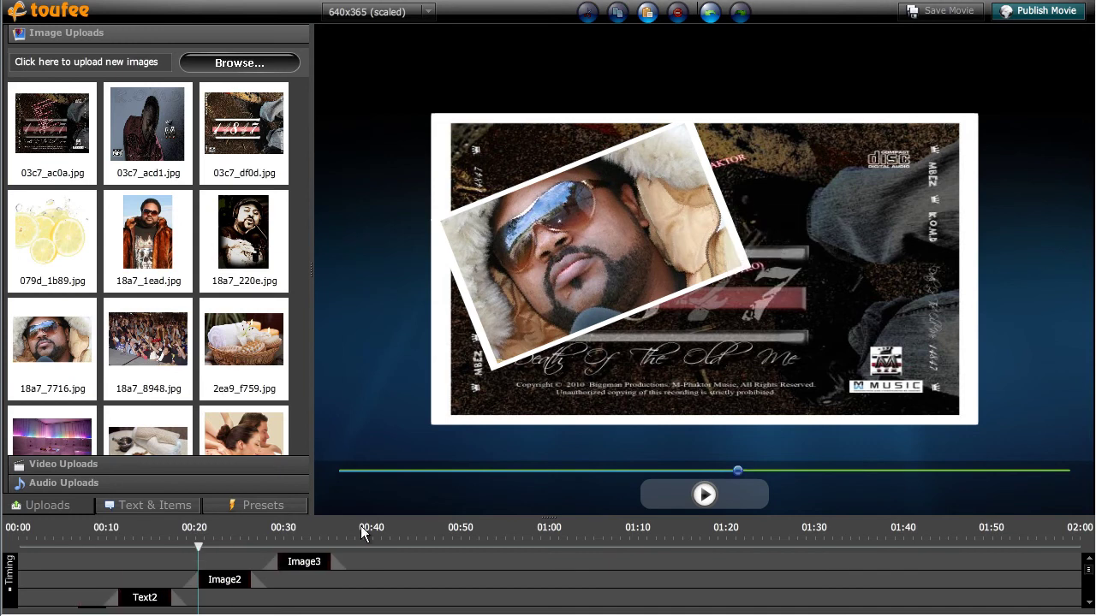
drag(304, 562, 233, 563)
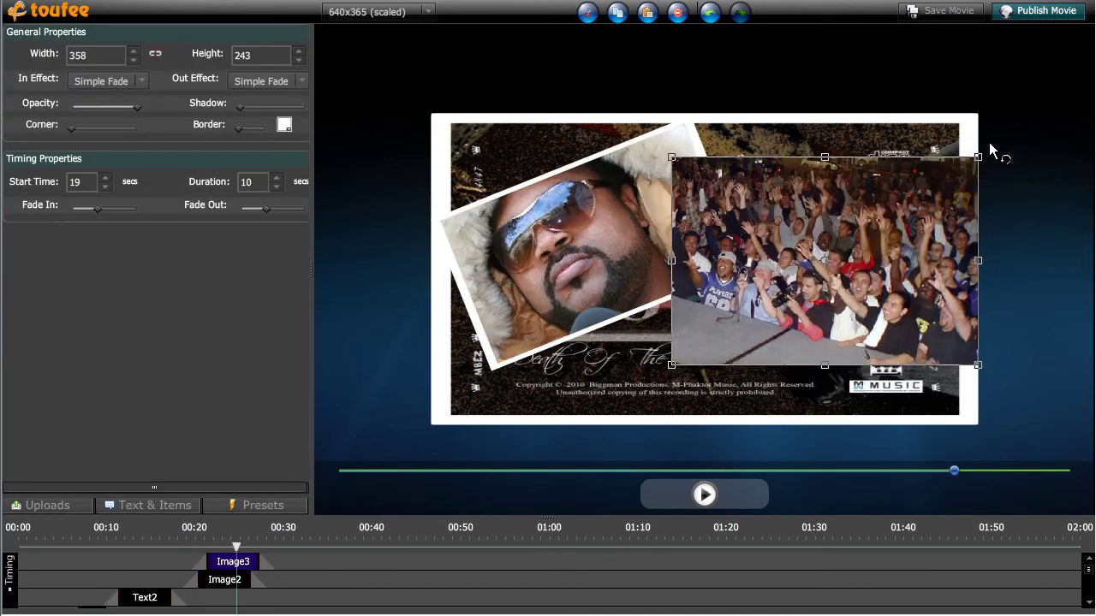
drag(988, 142, 1039, 220)
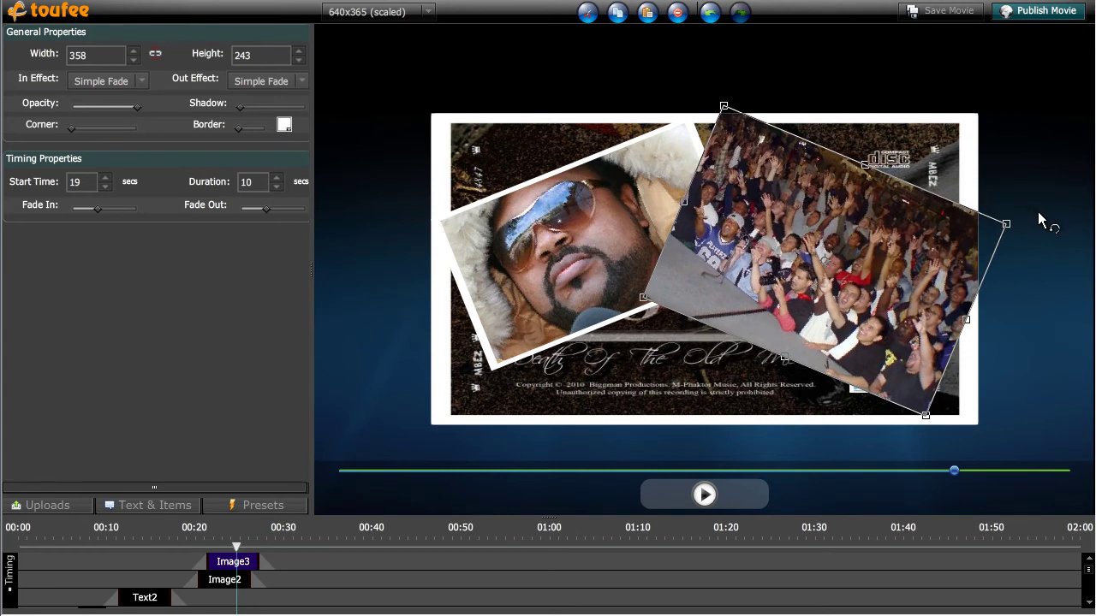
drag(941, 270, 929, 261)
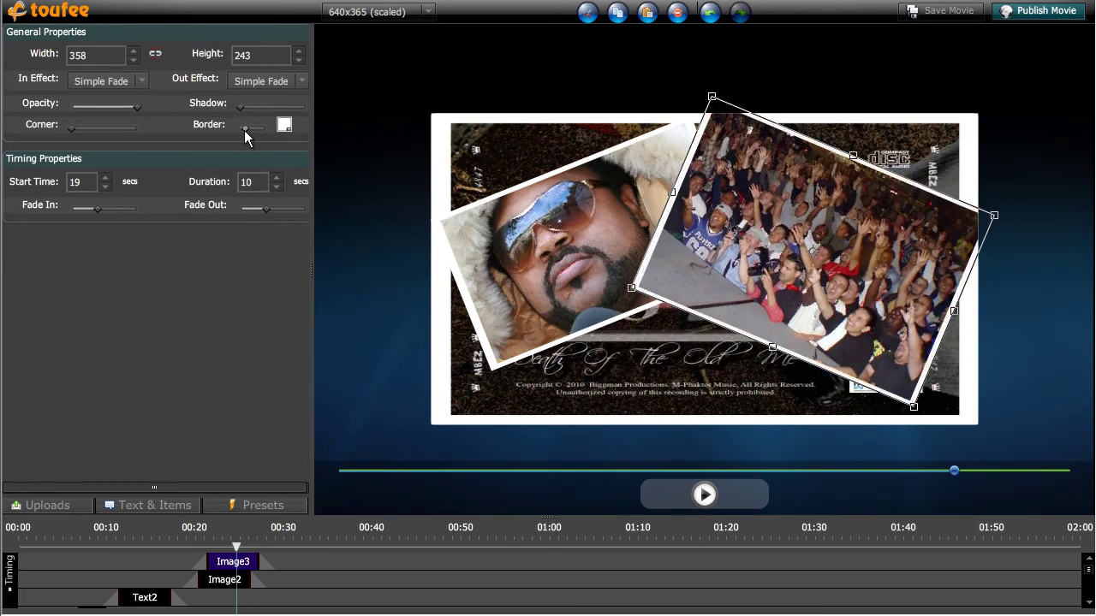
Add the car photo to the stage, nudge it slightly down, and give it a white border.
click(53, 504)
drag(246, 378, 632, 361)
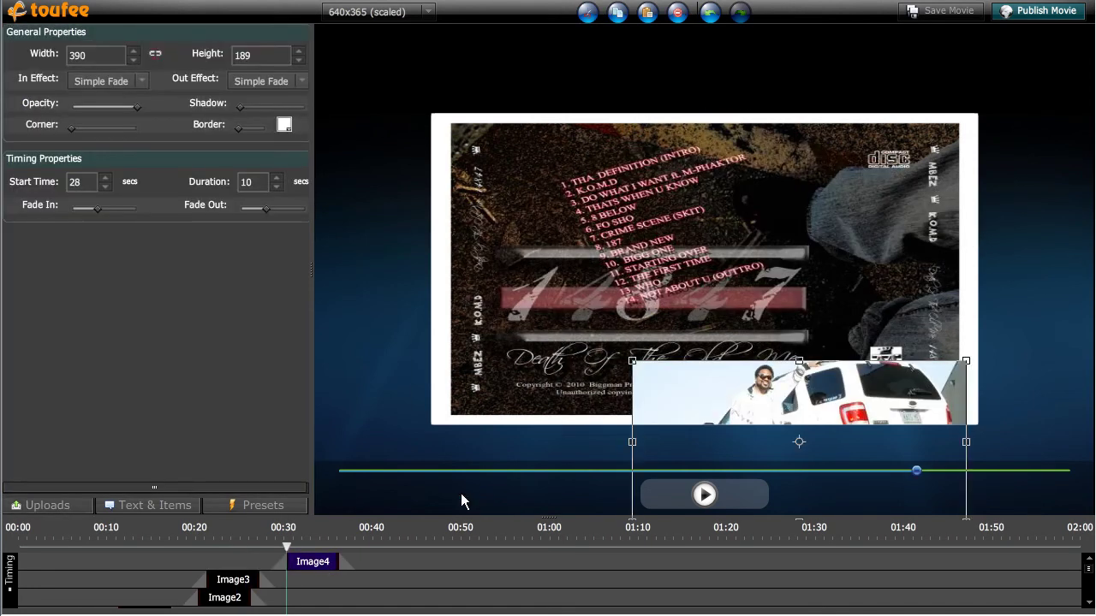
drag(727, 397, 727, 400)
drag(239, 128, 245, 128)
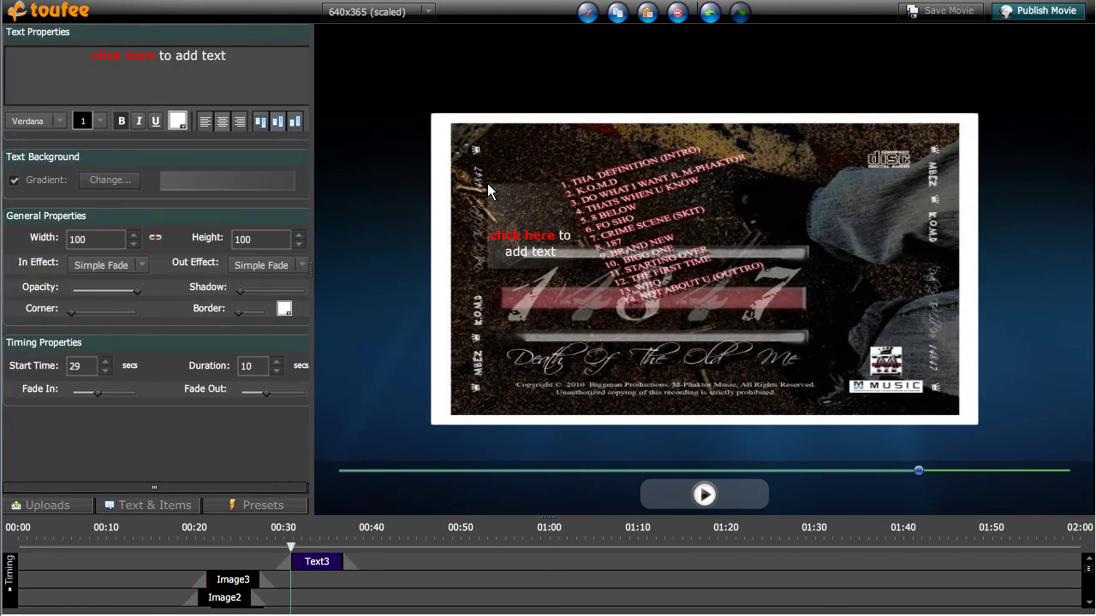
Add a new text block for the contact scene, position it, and enlarge it for editing.
click(511, 220)
drag(511, 221, 777, 417)
click(232, 58)
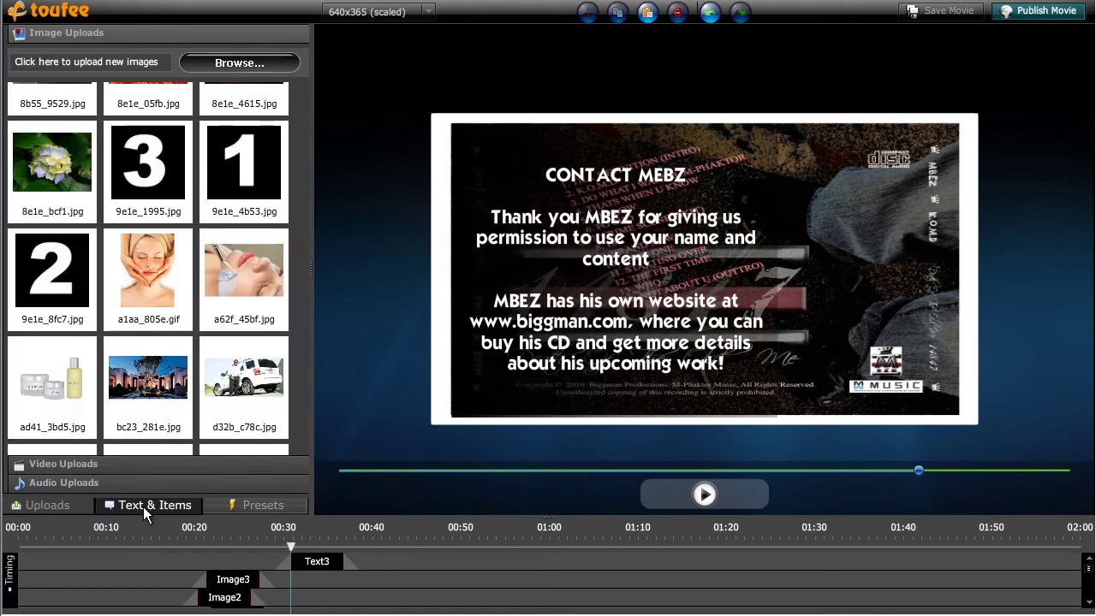
Add a Blue Glass Sqr button at the top right whose On Click opens a website.
click(143, 506)
click(53, 482)
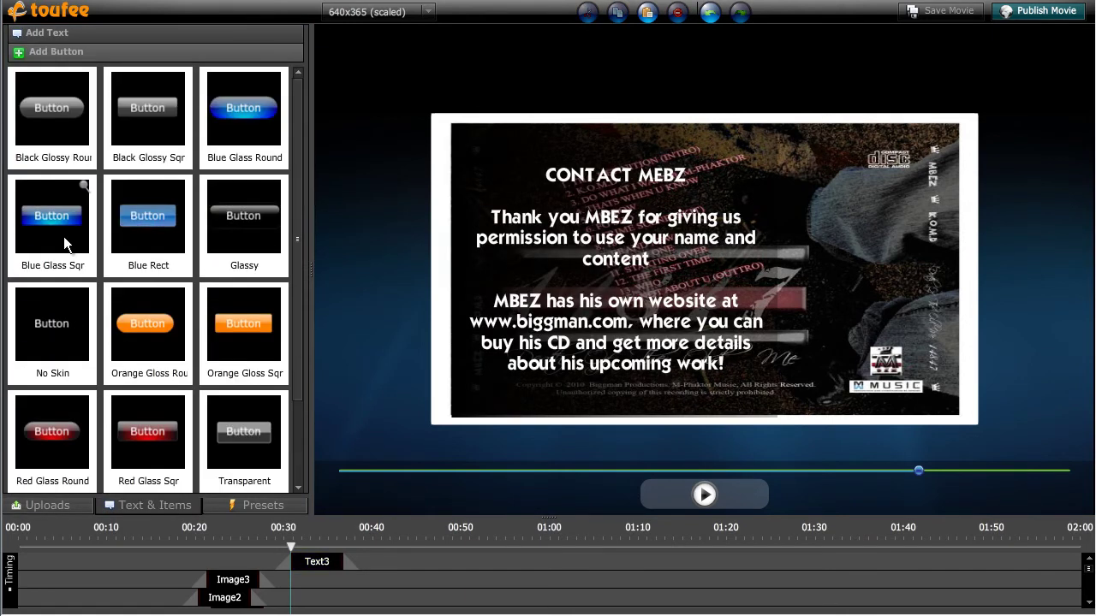
drag(51, 215, 877, 183)
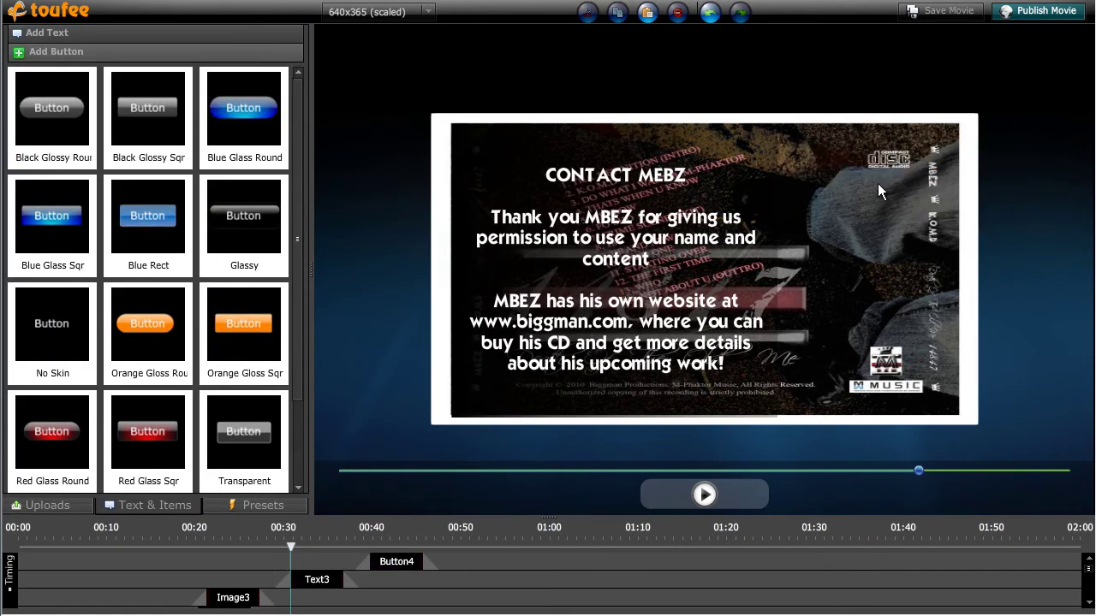
click(920, 207)
drag(933, 219, 873, 186)
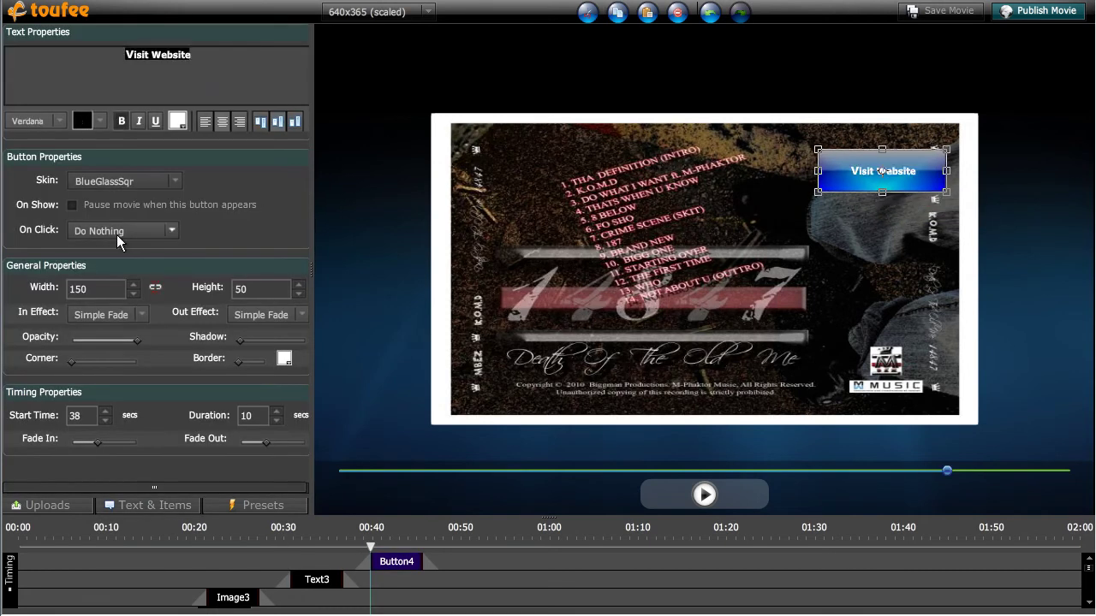
click(116, 232)
click(126, 266)
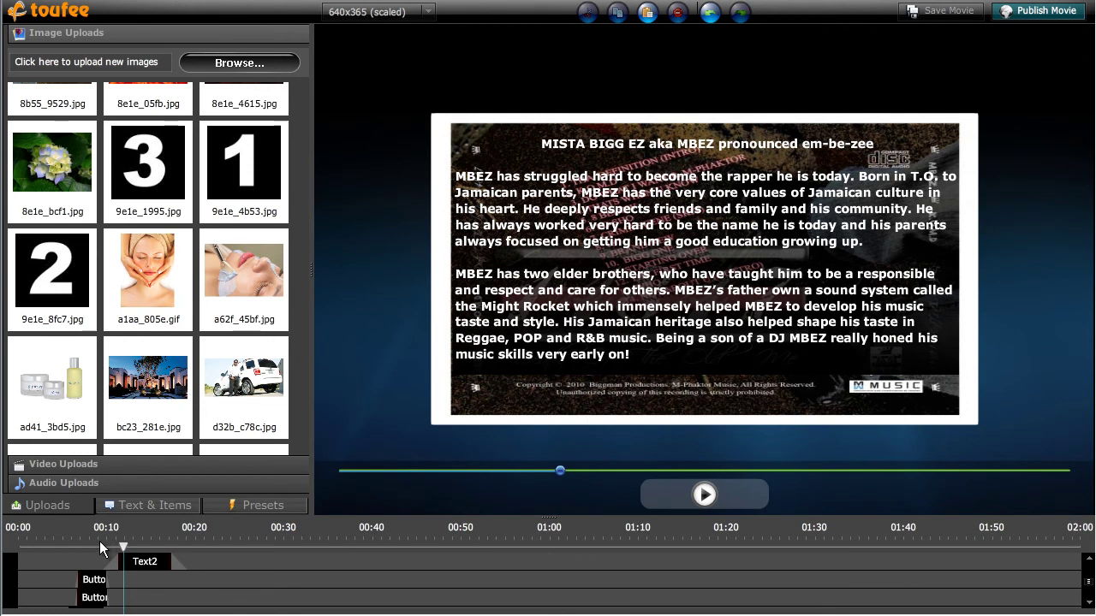
Return to the welcome page and make the Contact button pause the movie when it appears.
click(100, 541)
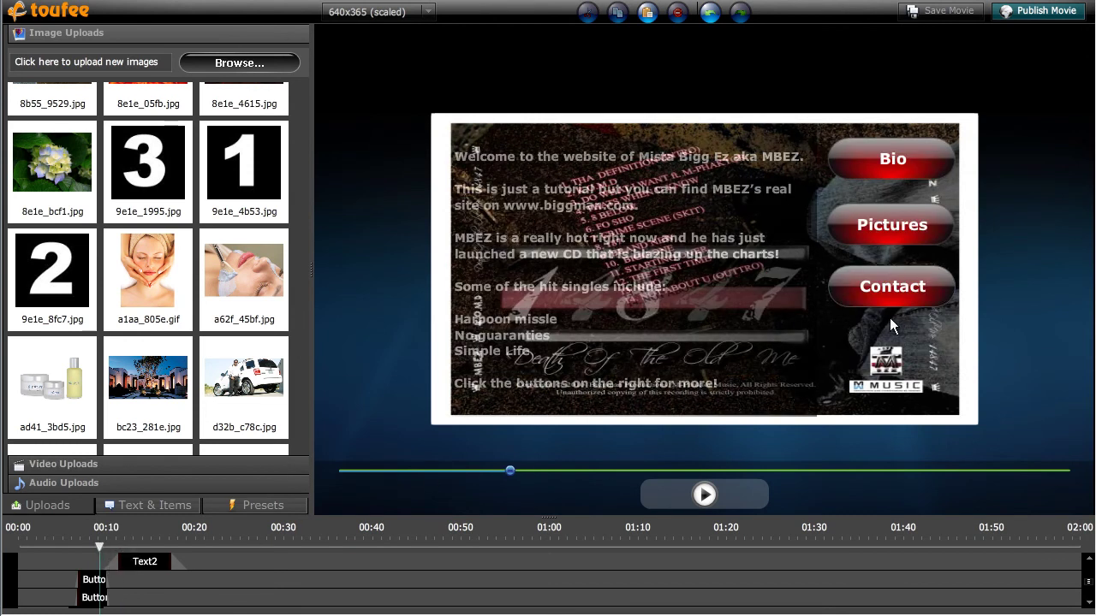
click(902, 291)
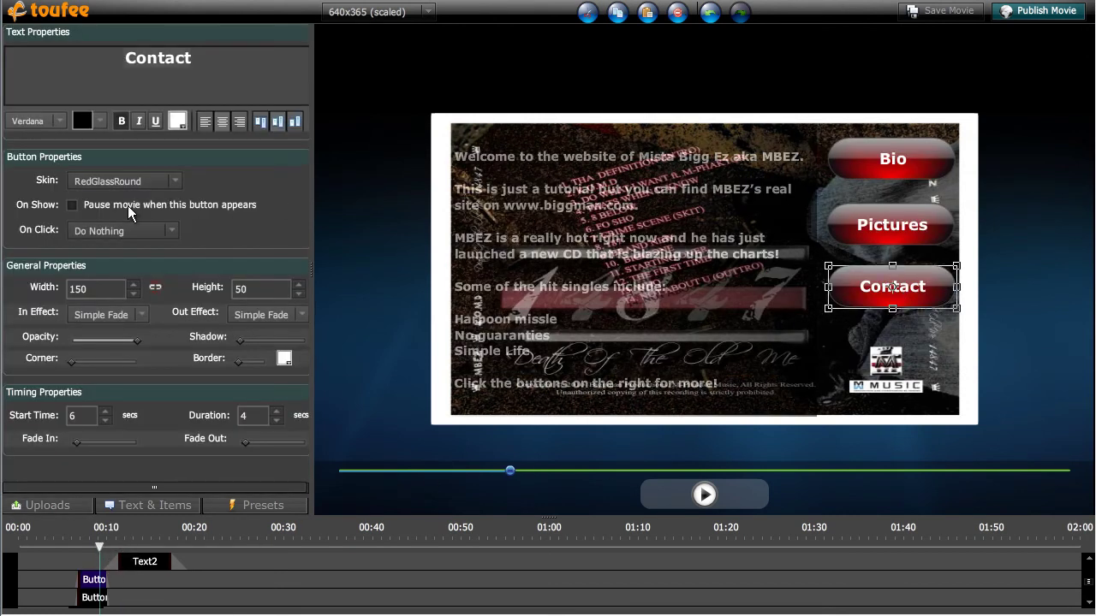
click(134, 205)
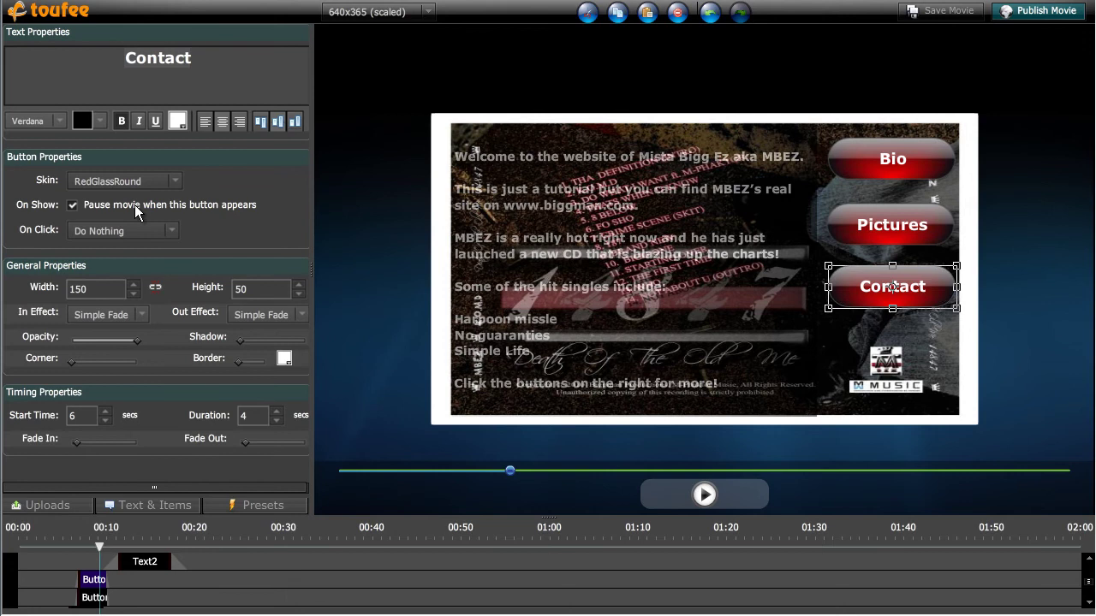
Set the Bio button's On Click action to Jump to time, entering 1.
click(855, 167)
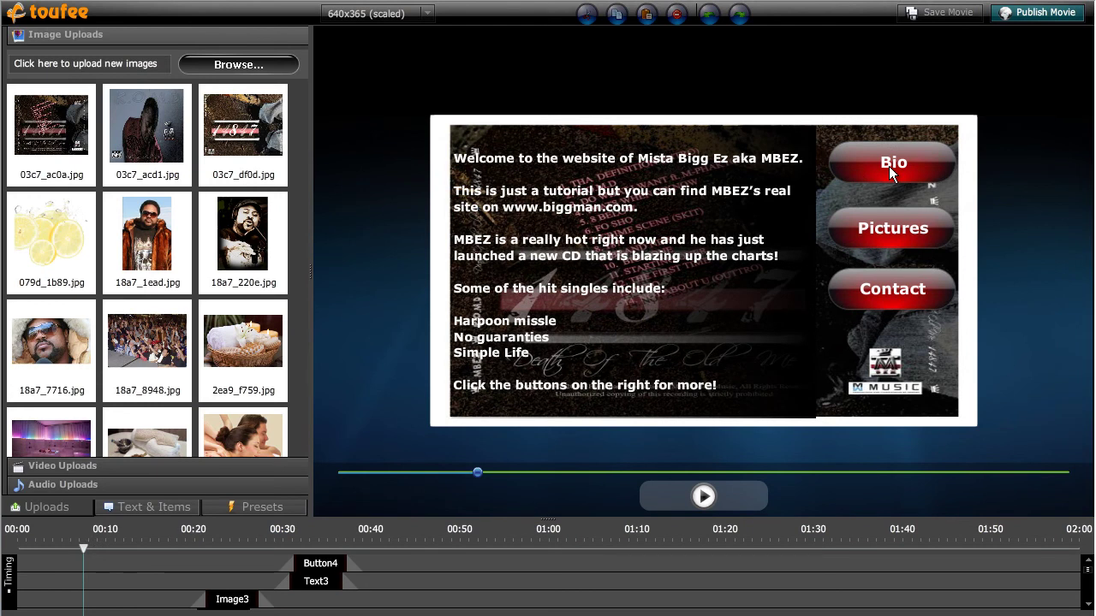
click(888, 166)
click(134, 232)
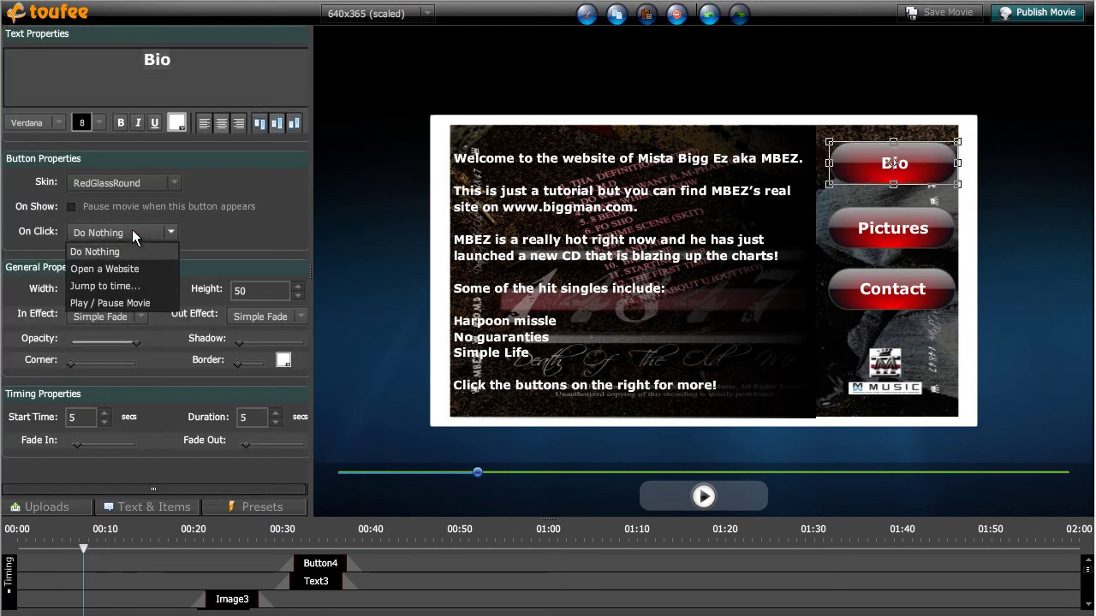
click(131, 284)
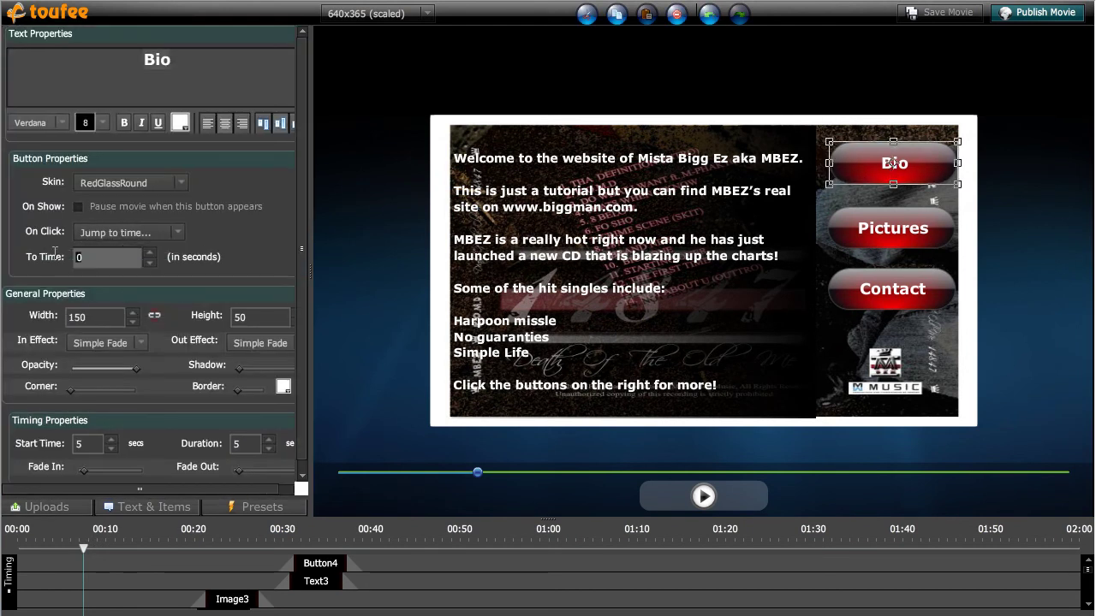
text(1)
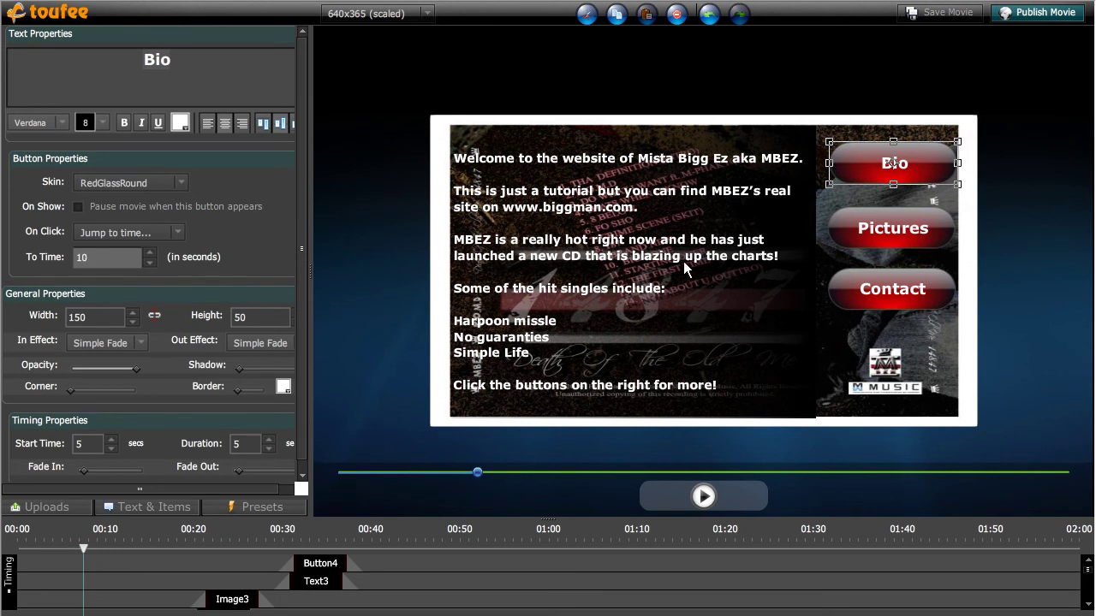
Set the Pictures button's On Click action to Jump to time.
click(885, 228)
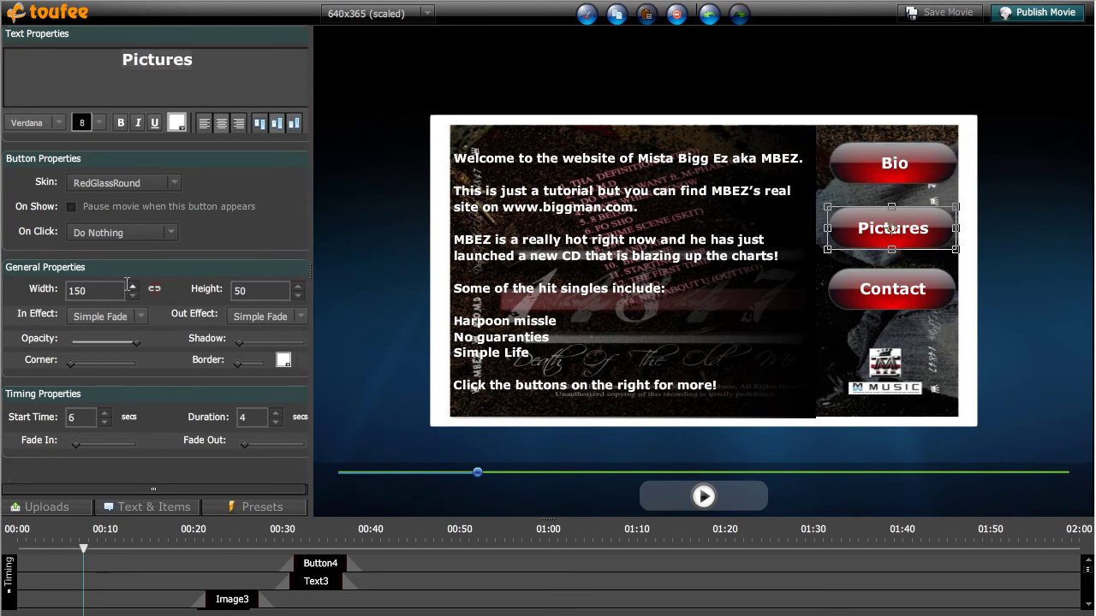
click(123, 235)
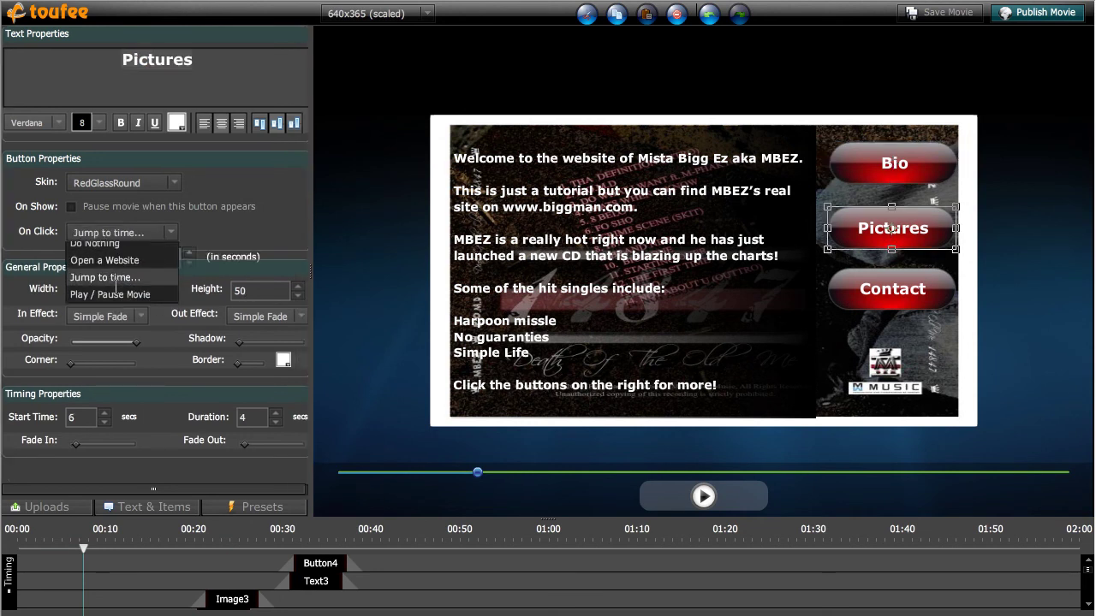
click(117, 284)
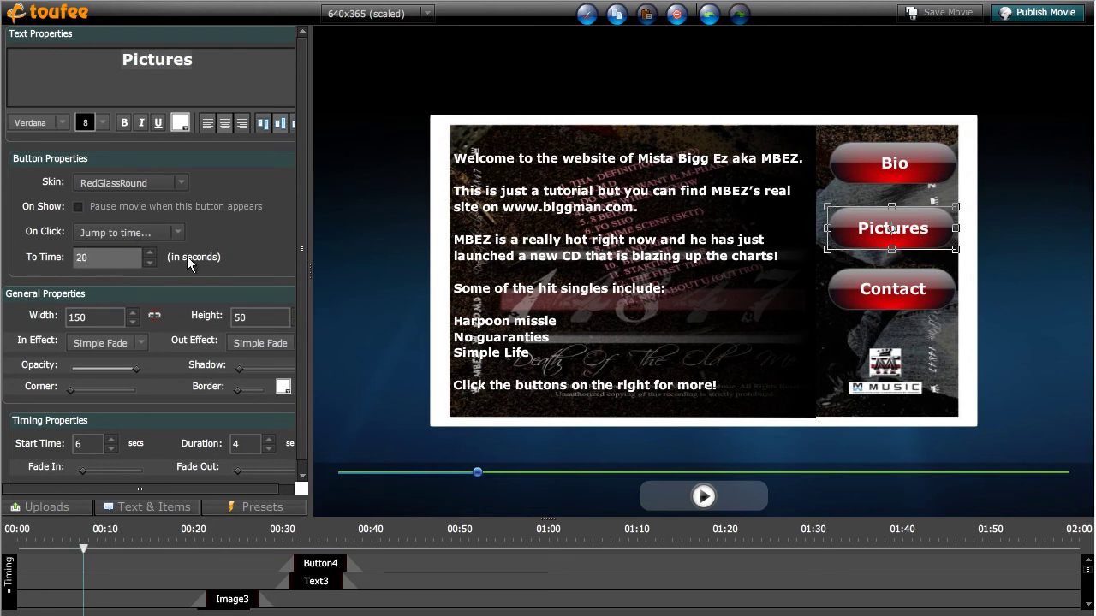
Make the Contact button jump to 30 seconds on click, then publish the movie.
click(881, 291)
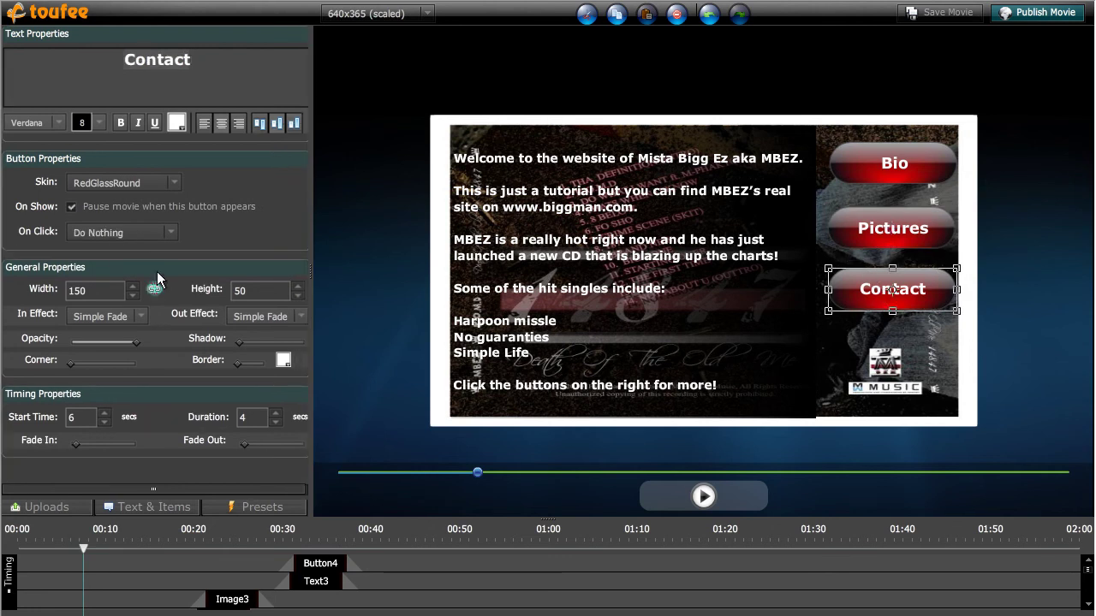
click(138, 234)
click(135, 287)
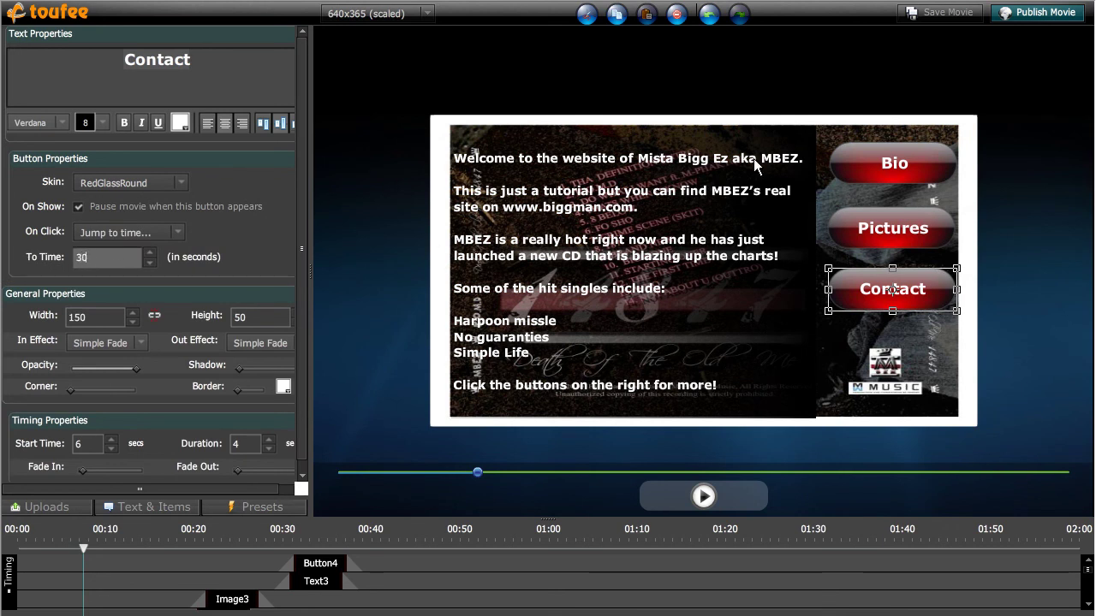
click(1014, 12)
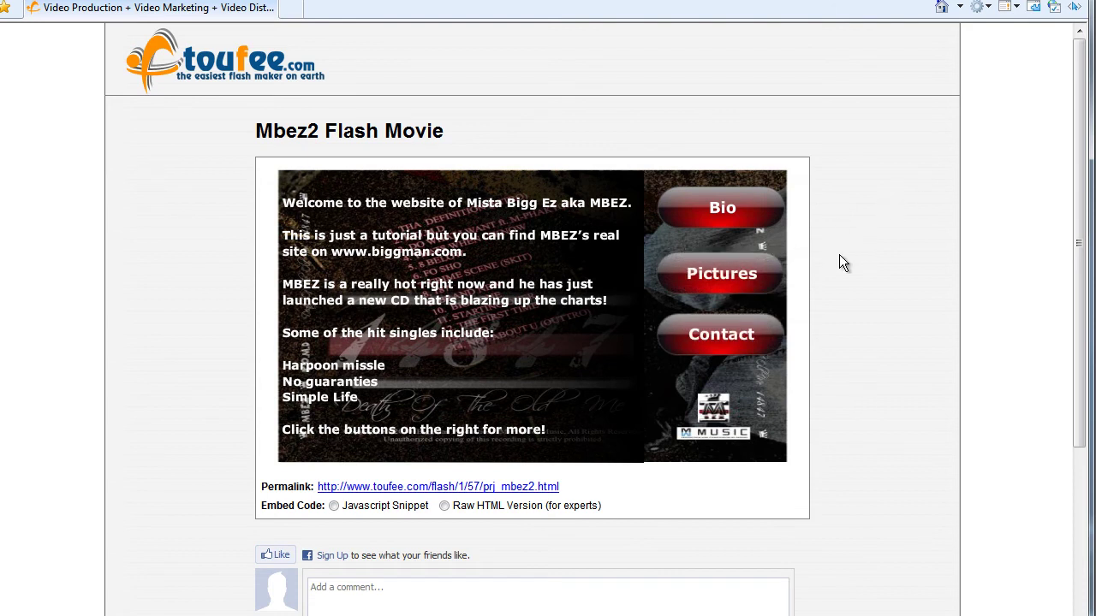
Click Pictures in the published test movie to confirm it reaches the photo collage.
click(722, 282)
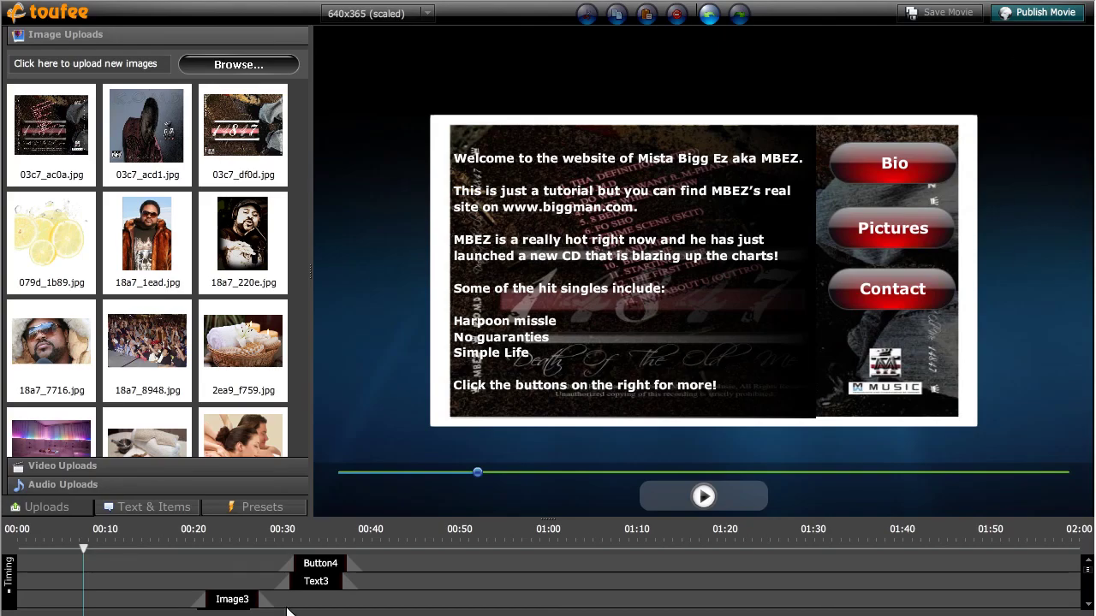
Add a red glass button labelled 'Home' to the bio screen at about 18 seconds.
click(168, 548)
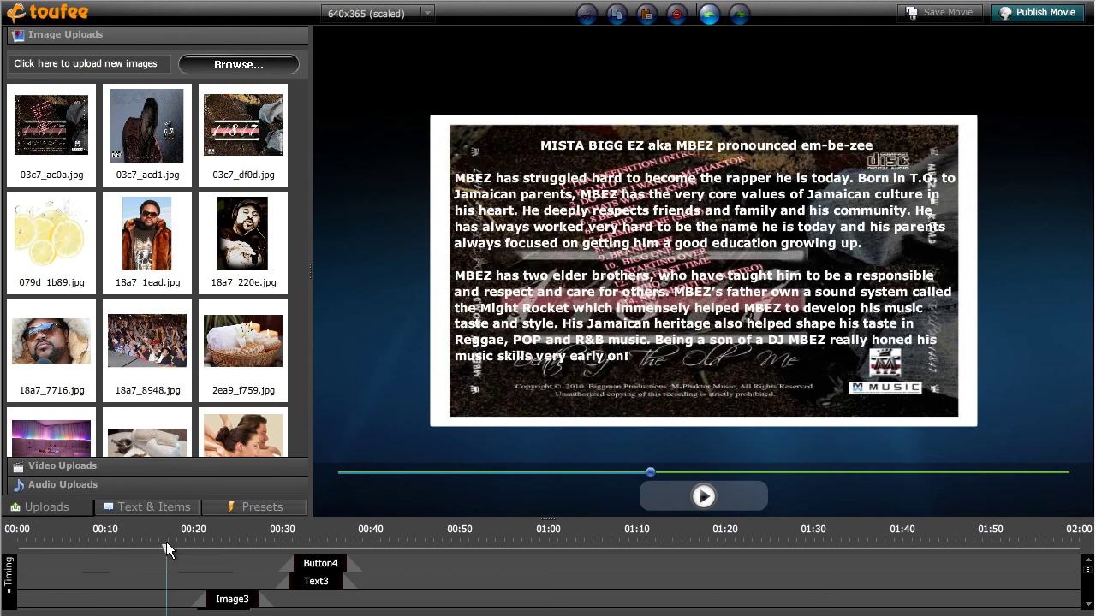
click(147, 507)
click(70, 483)
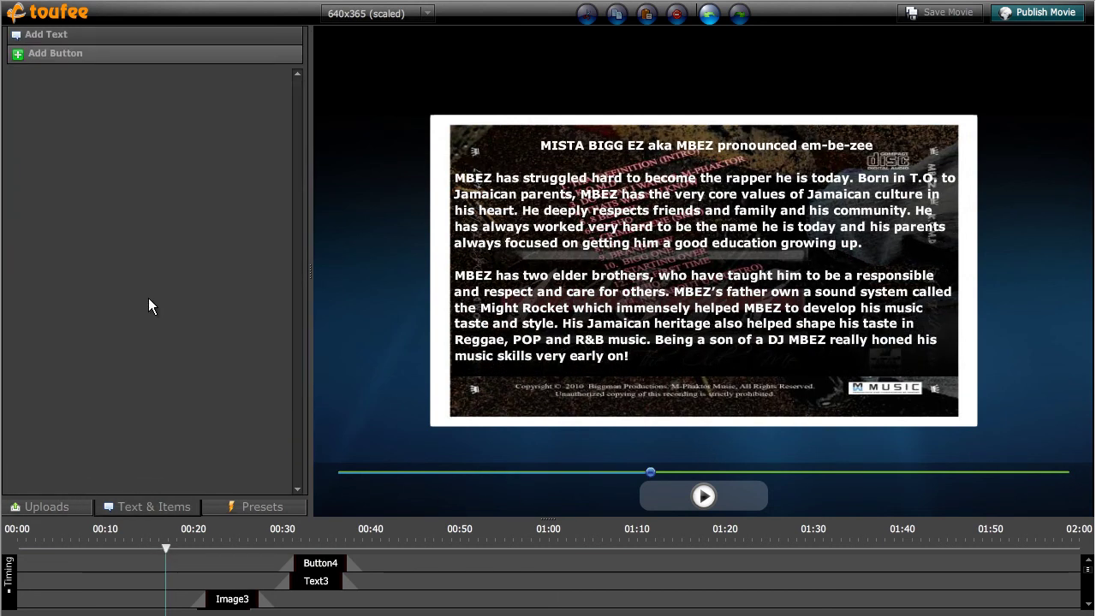
drag(51, 428, 717, 396)
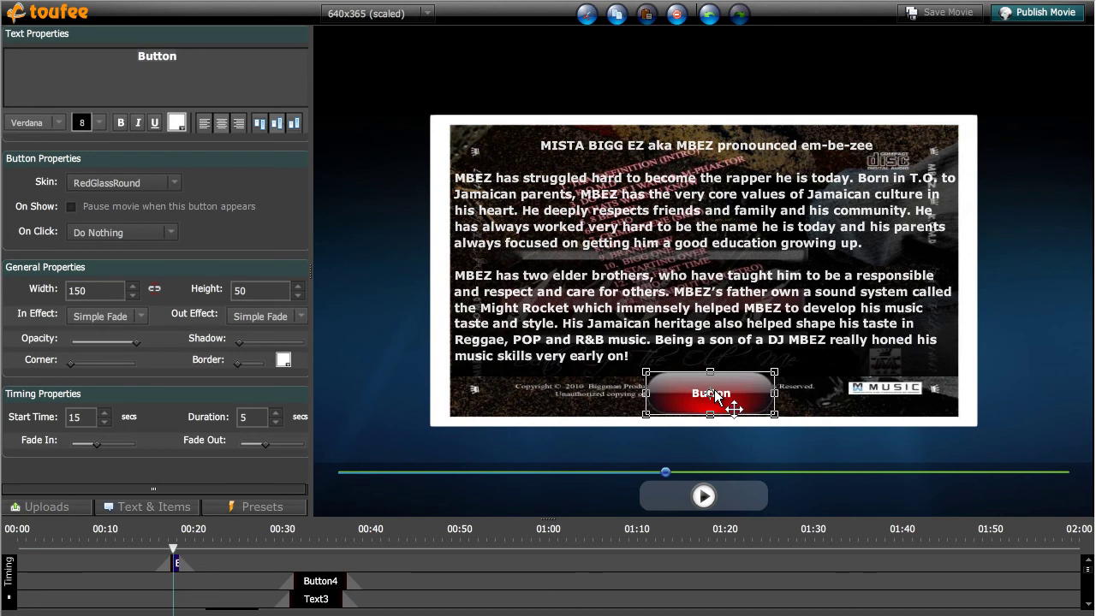
key(ctrl+a)
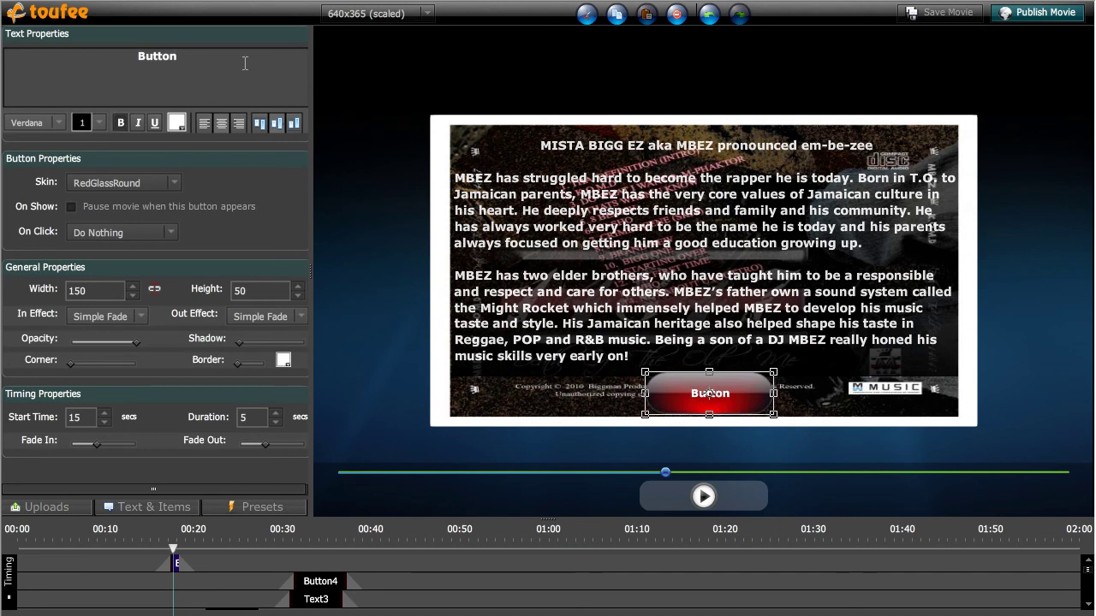
text(Home)
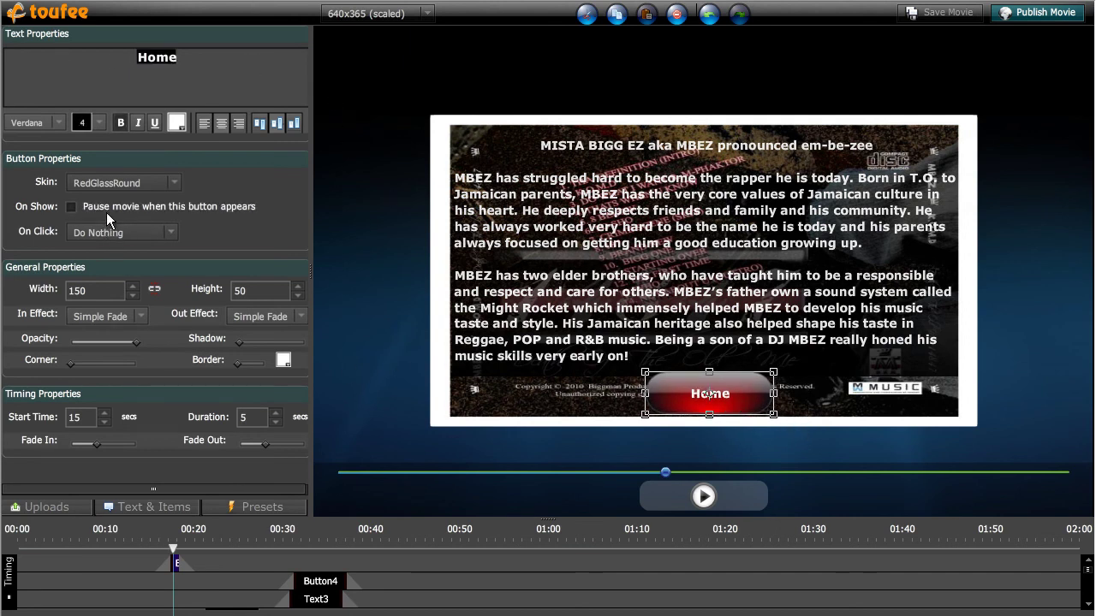
Make the Home button pause the movie on appearing and jump to 5 seconds when clicked.
click(215, 205)
click(171, 231)
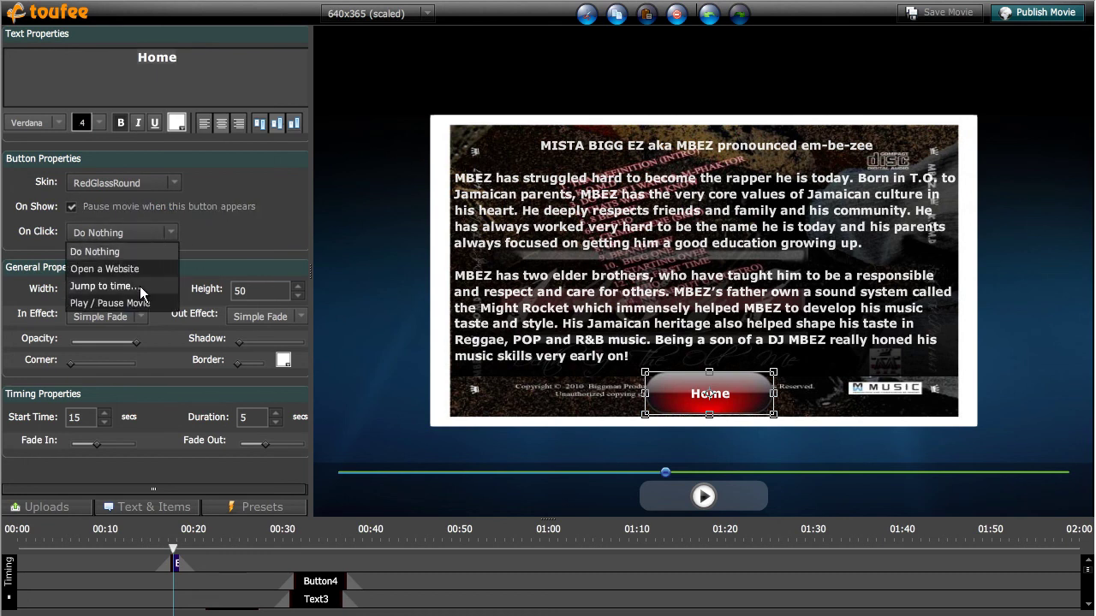
click(111, 286)
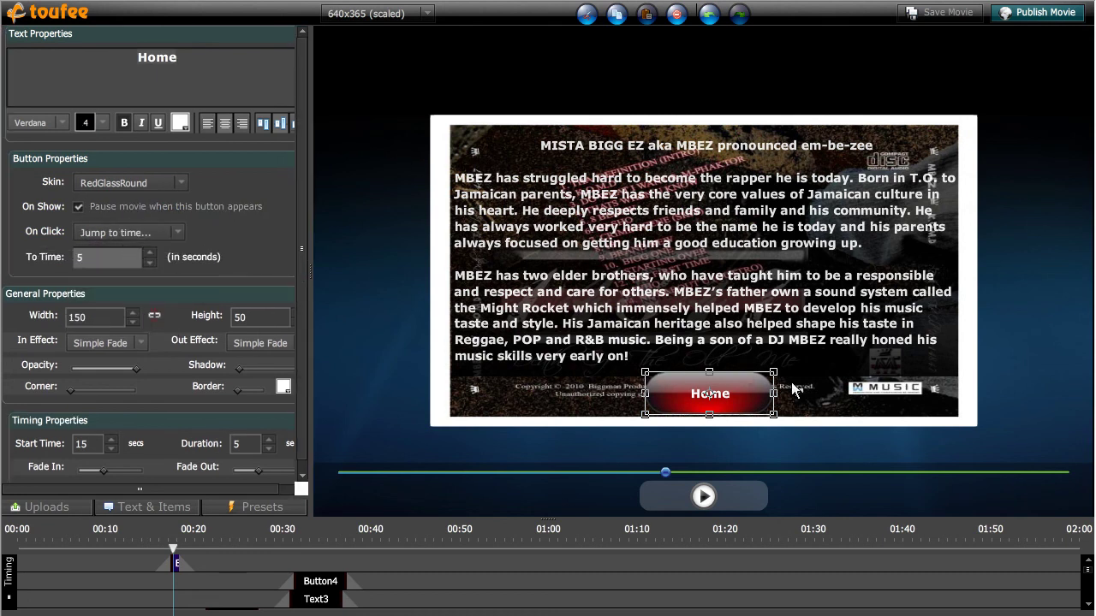
click(829, 446)
click(720, 400)
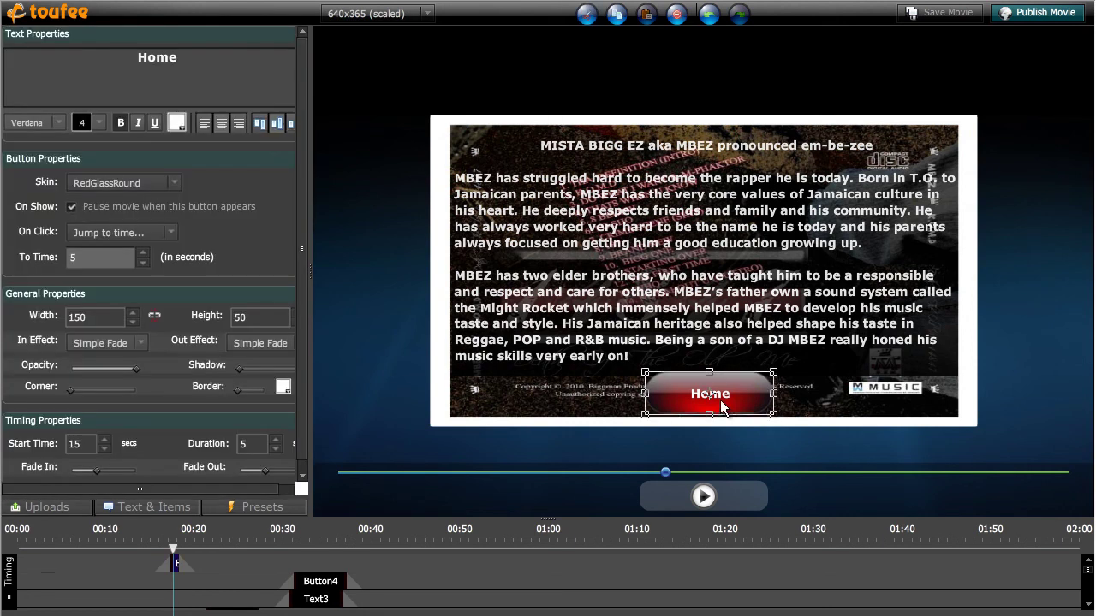
Paste a copy of the Home button into the photo collage's top-right corner.
click(615, 26)
click(245, 548)
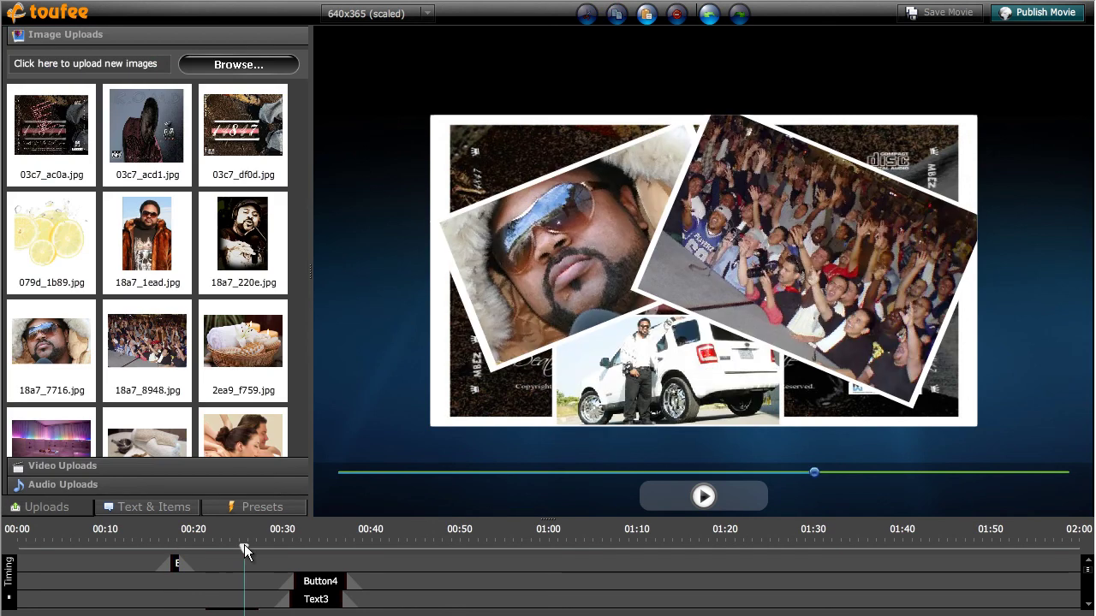
click(646, 14)
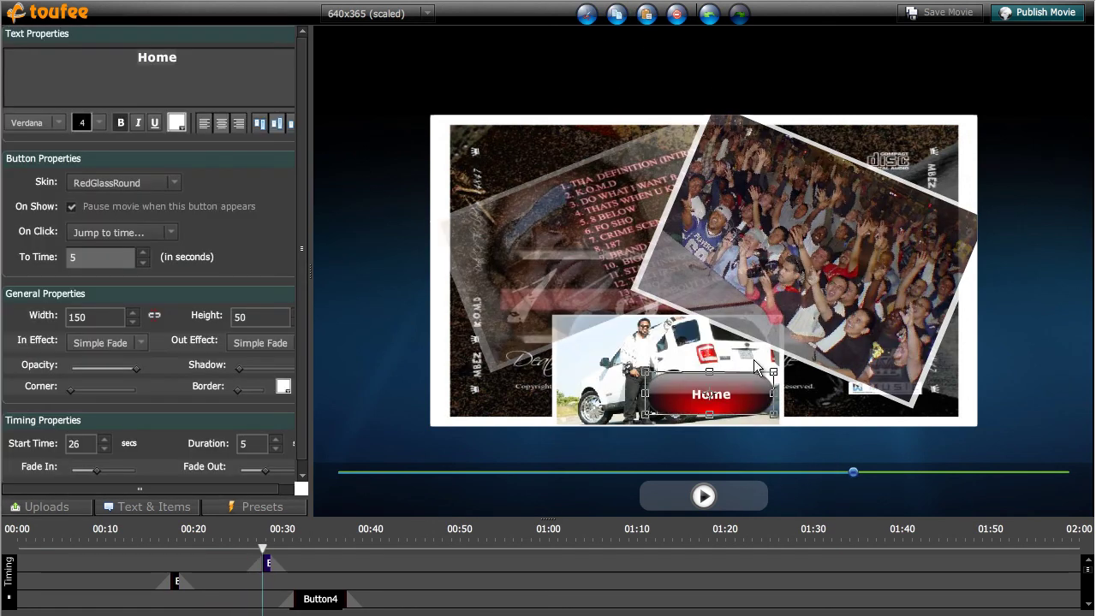
drag(758, 385, 925, 156)
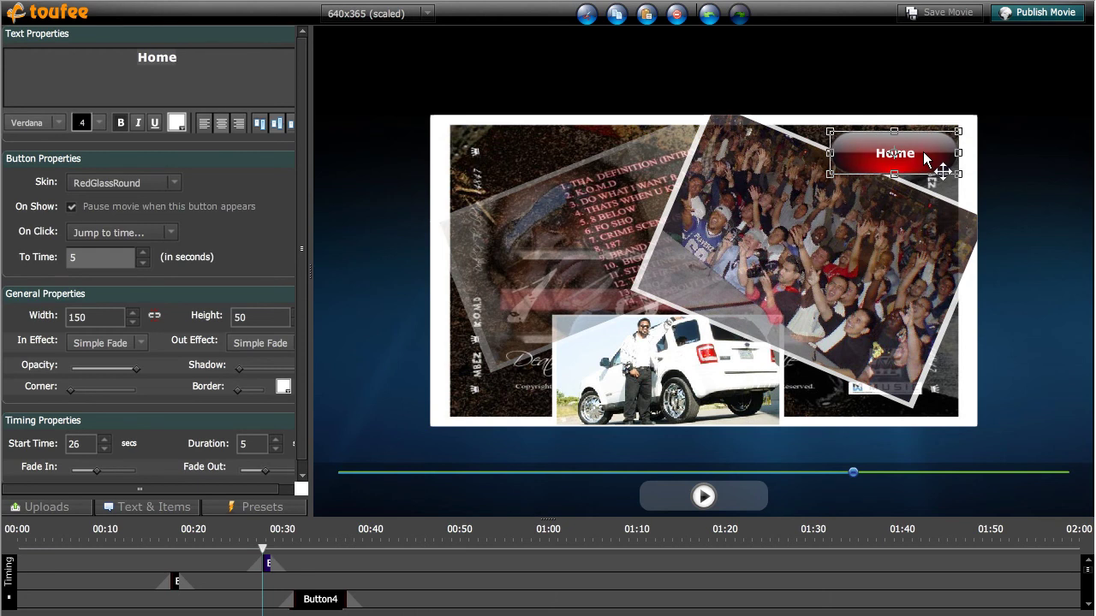
Paste another Home button on the Contact MBEZ screen below Visit Website.
click(351, 541)
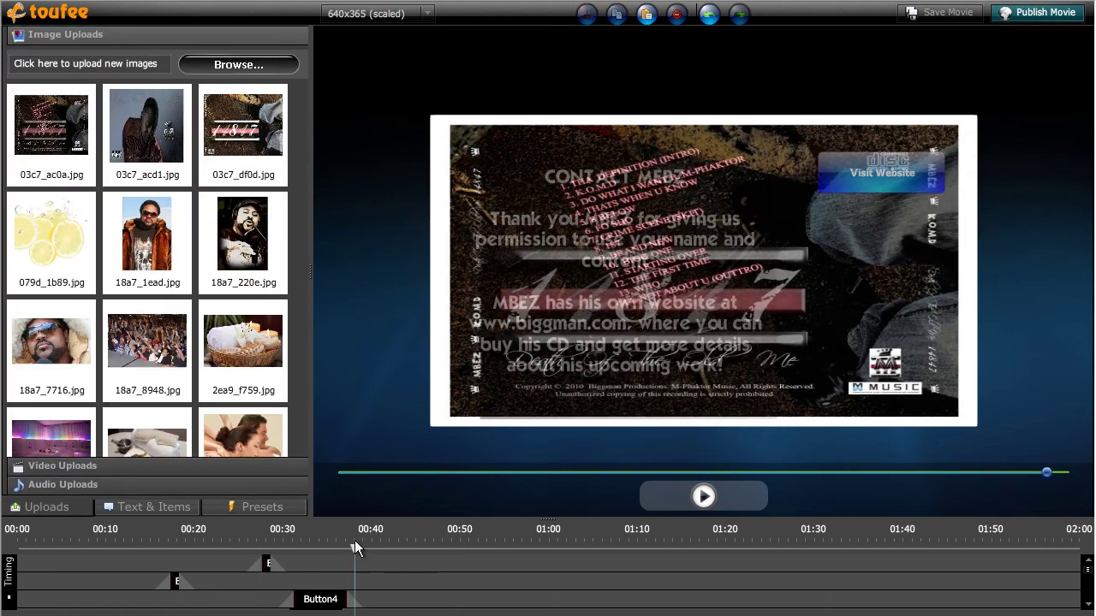
click(648, 14)
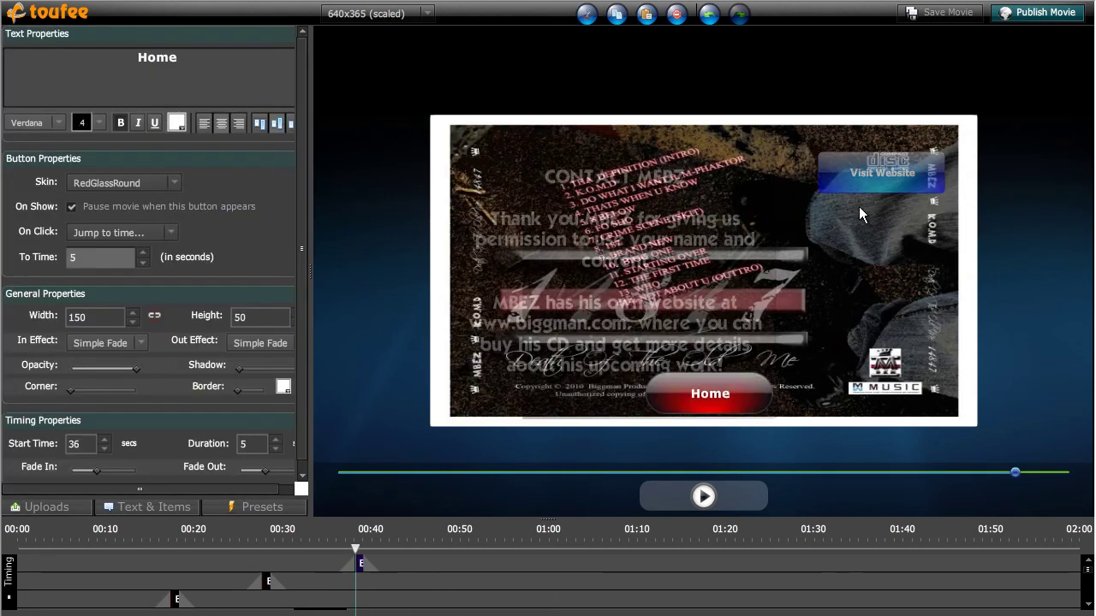
drag(730, 389, 915, 229)
Publish the finished movie on toufee.com from the Publish Project dialog.
click(1022, 36)
click(1020, 19)
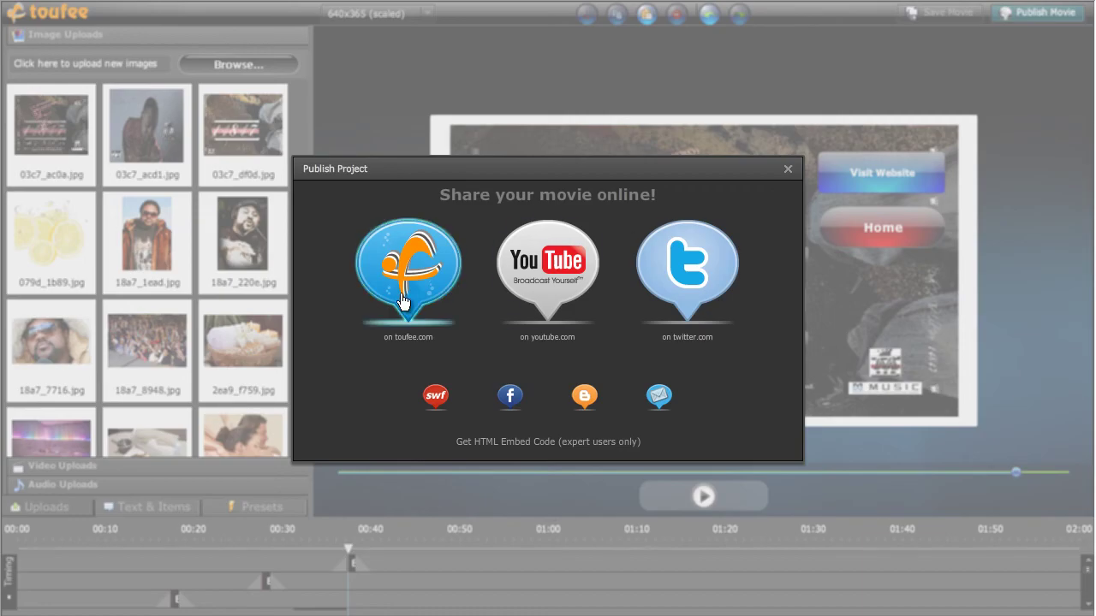
click(400, 295)
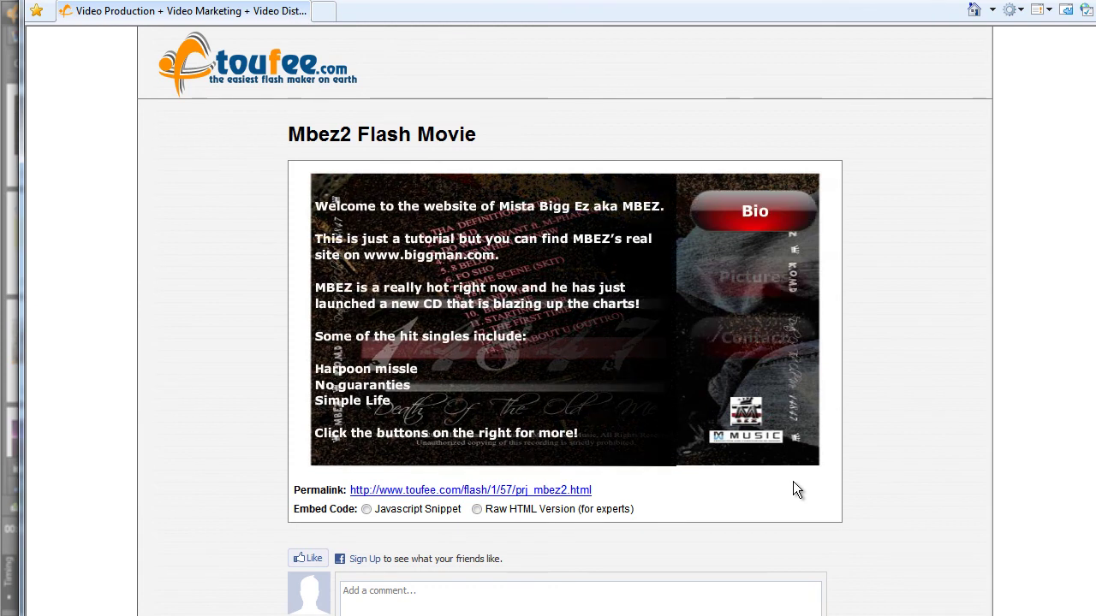
click(732, 211)
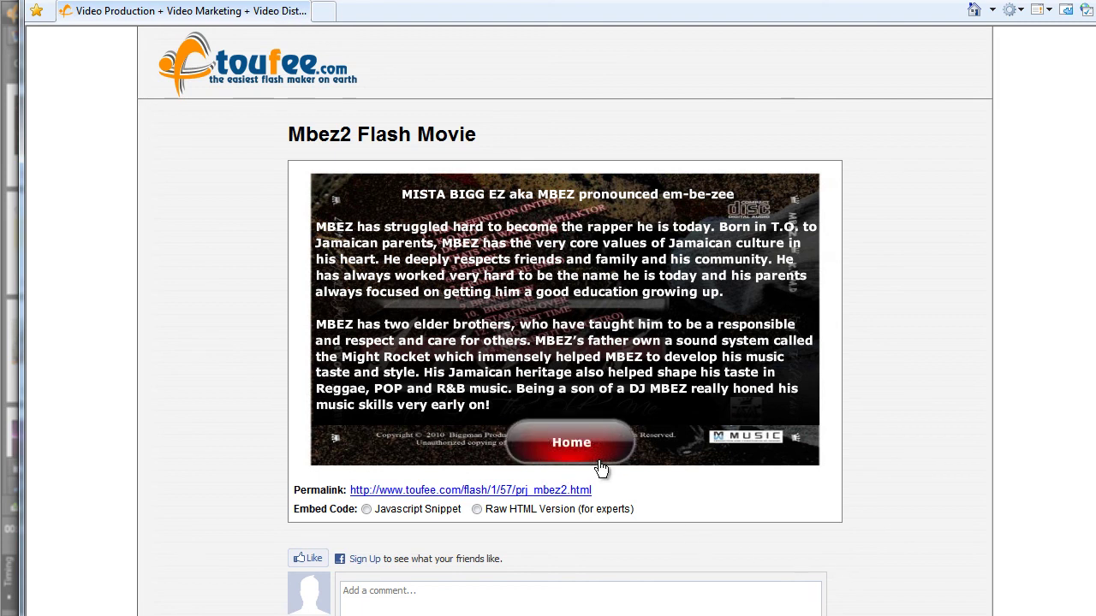
click(569, 446)
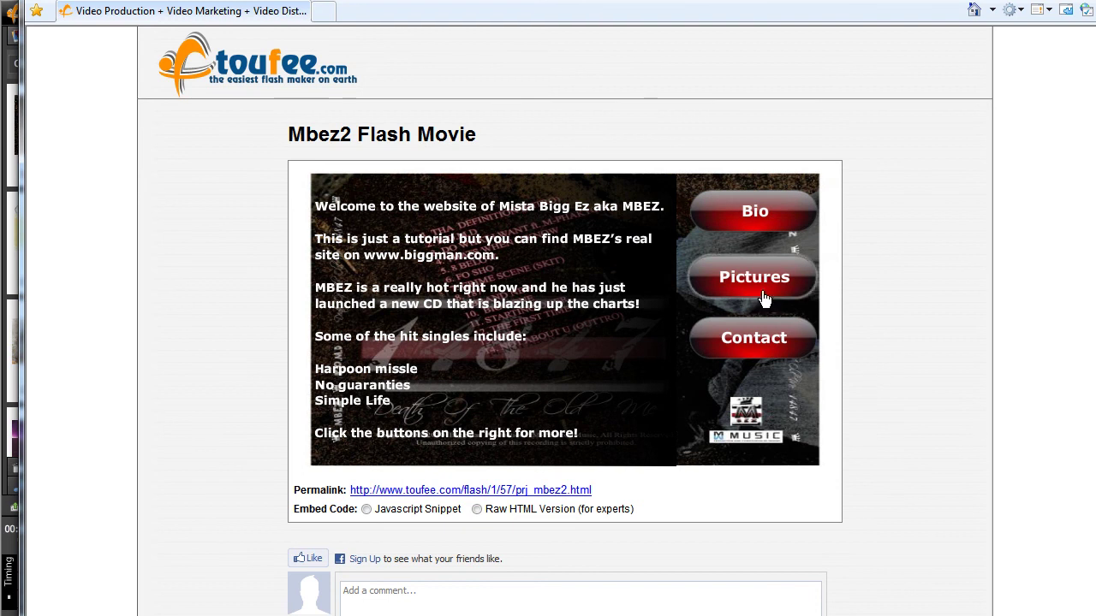
click(764, 296)
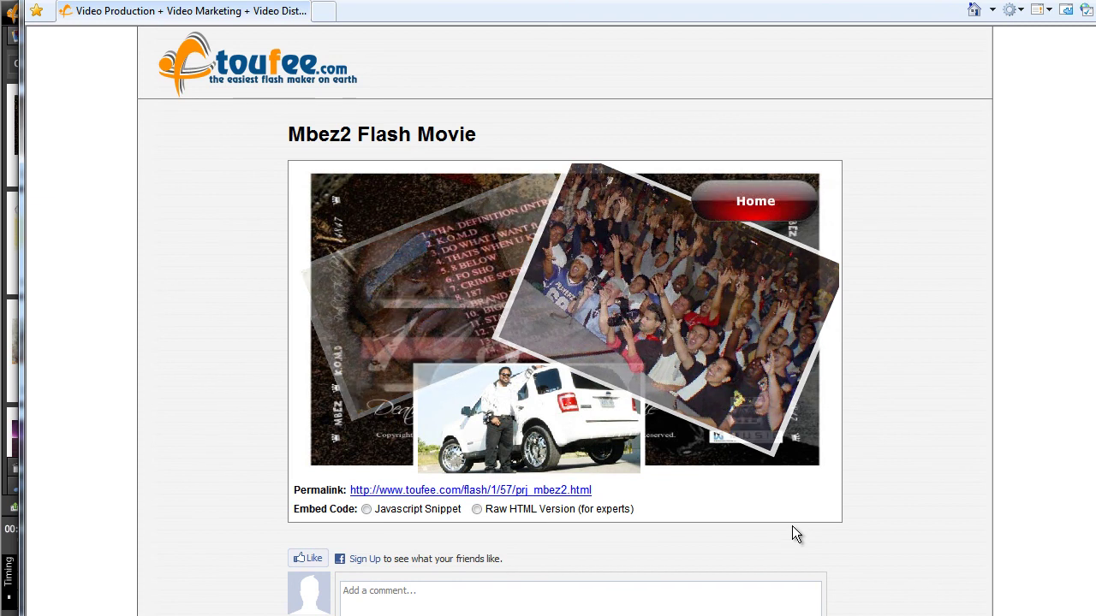
click(760, 208)
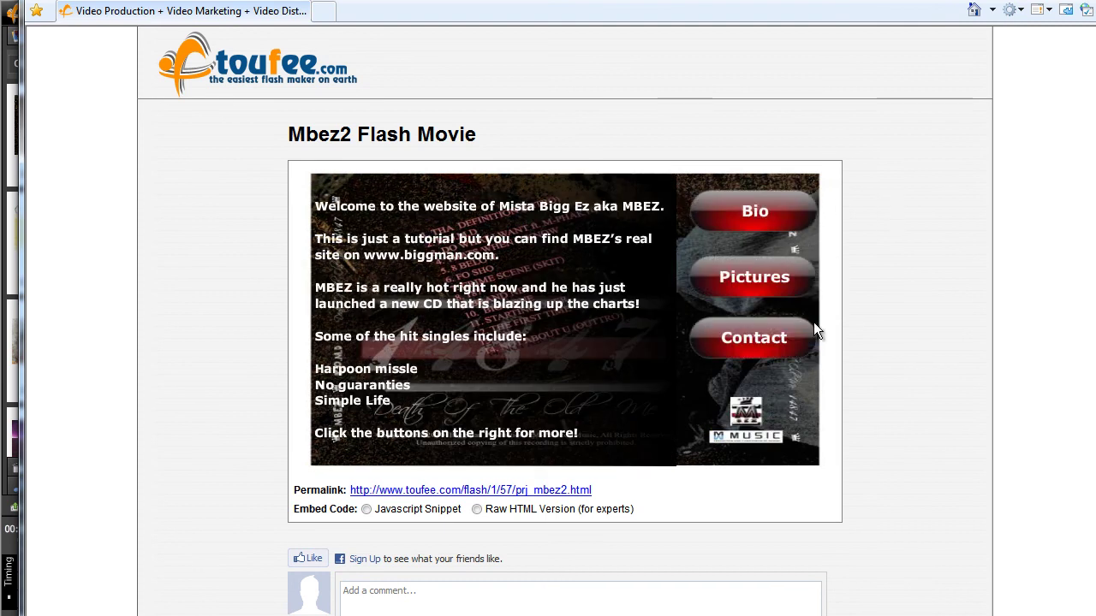
click(760, 341)
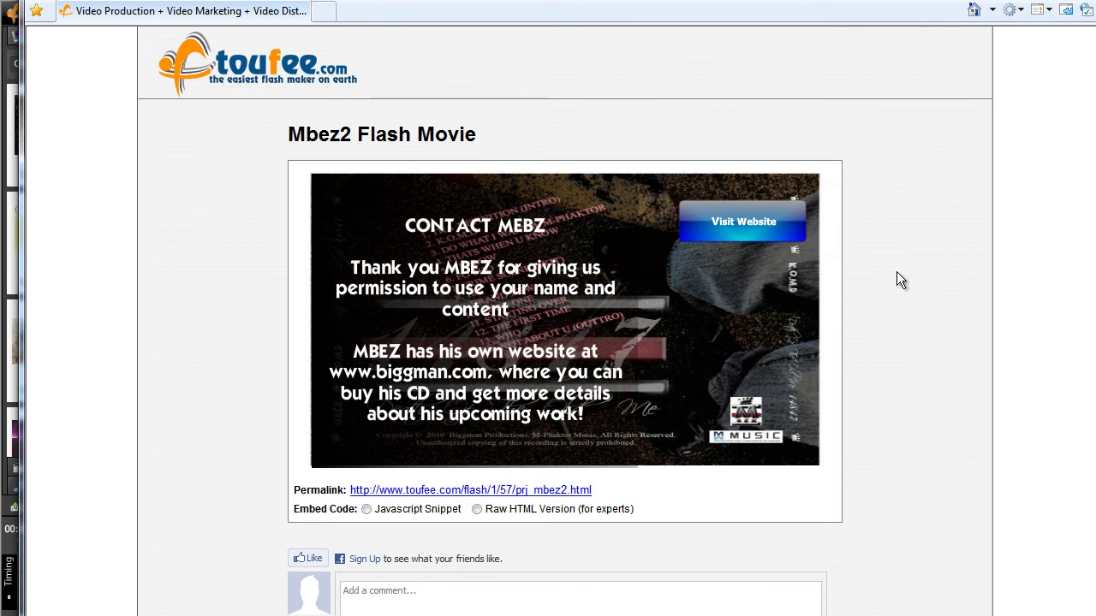
click(766, 282)
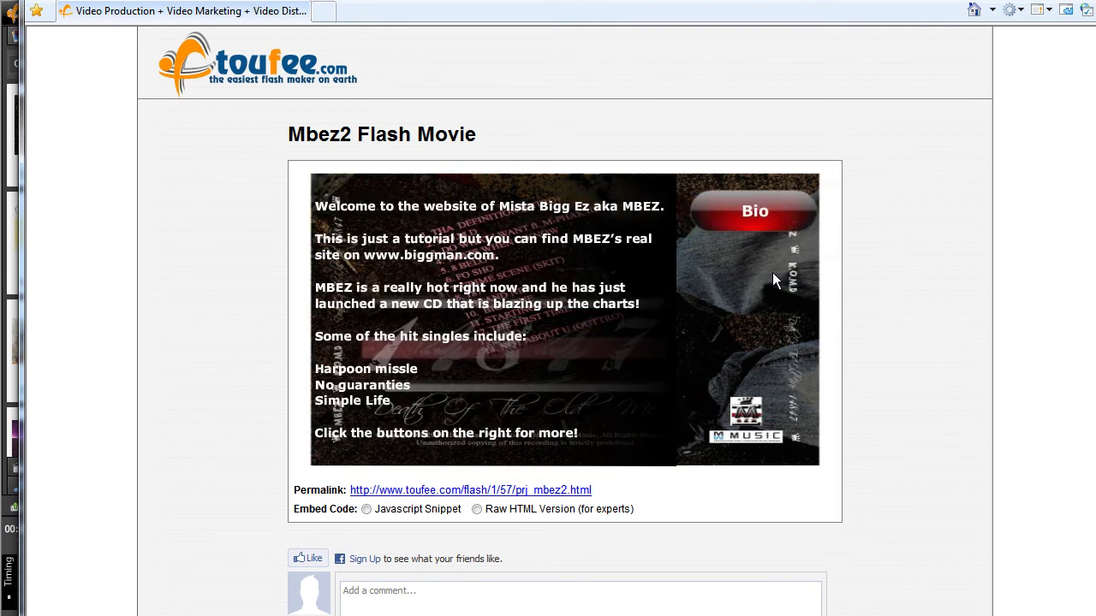